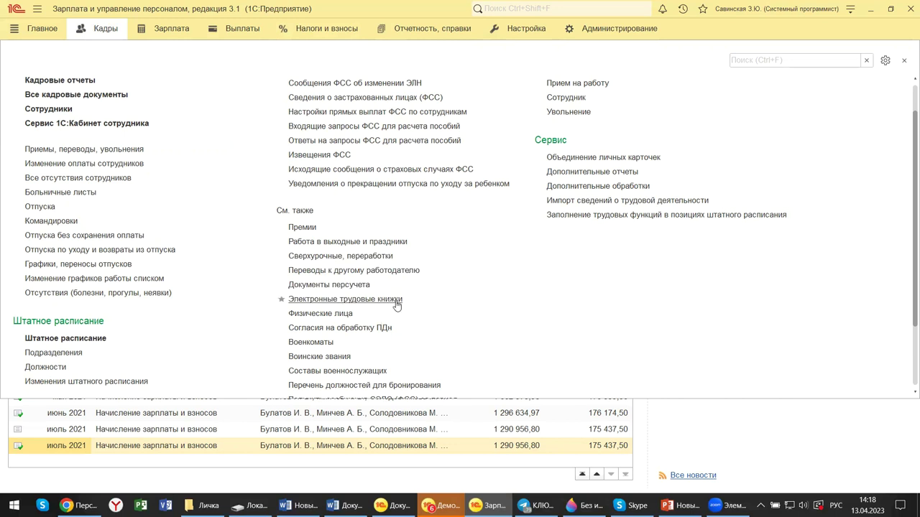
Open the СЗВ-ТД document dated 07.03.2023 from the Электронные трудовые книжки journal
{"action": "left_click", "coordinate": [394, 299]}
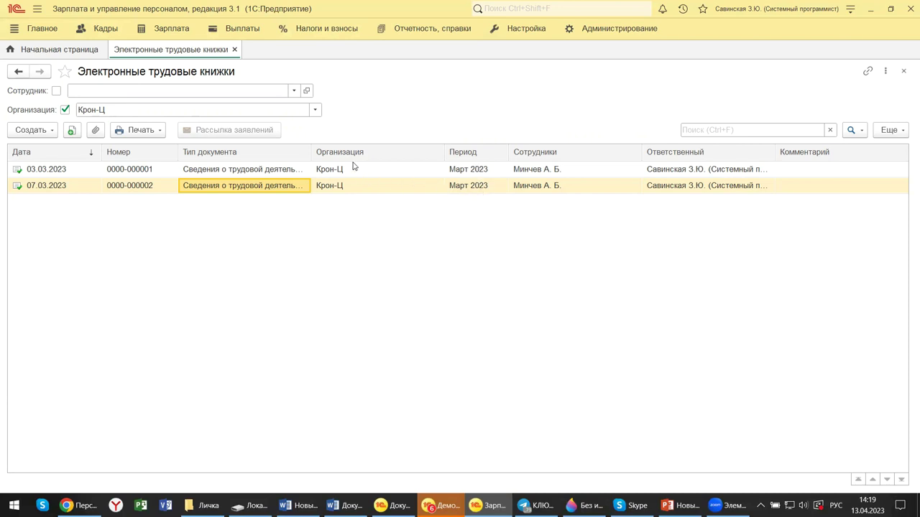
{"action": "double_click", "coordinate": [451, 188]}
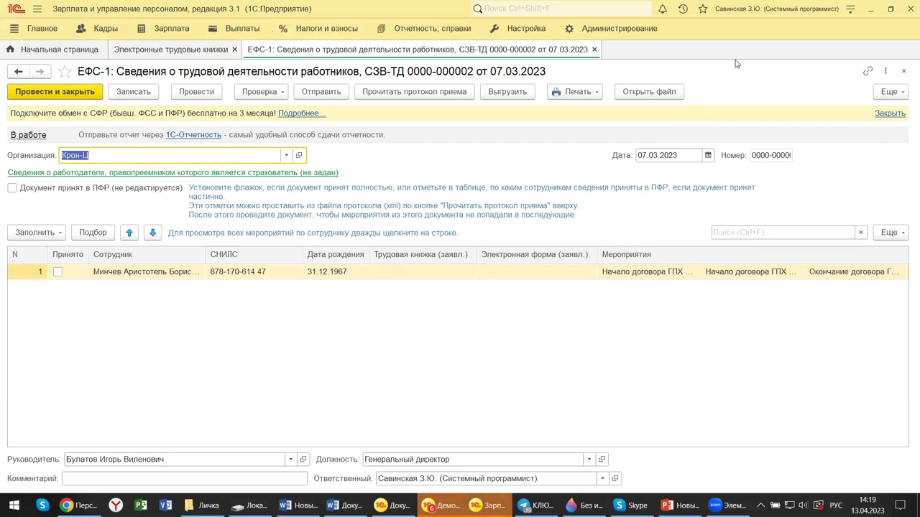
View the program information, highlight the platform and configuration version lines, and close the information window
{"action": "left_click", "coordinate": [850, 10]}
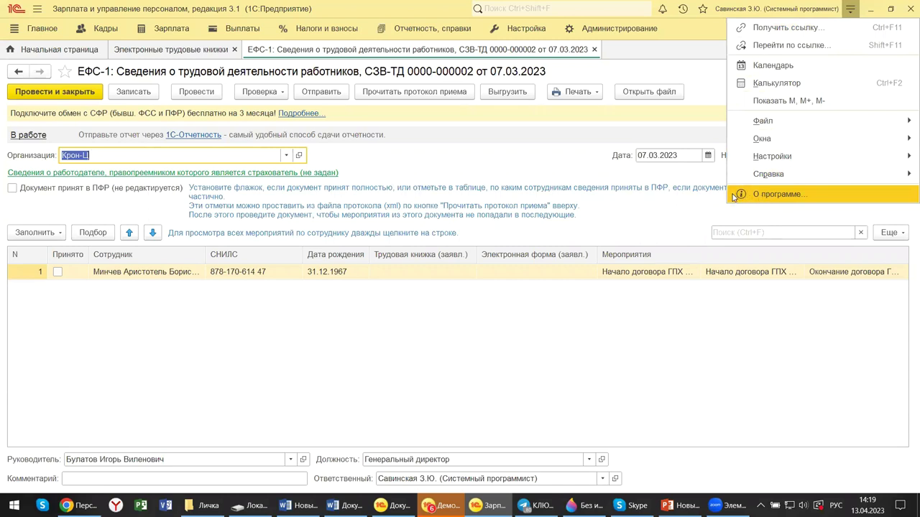
{"action": "left_click", "coordinate": [779, 195]}
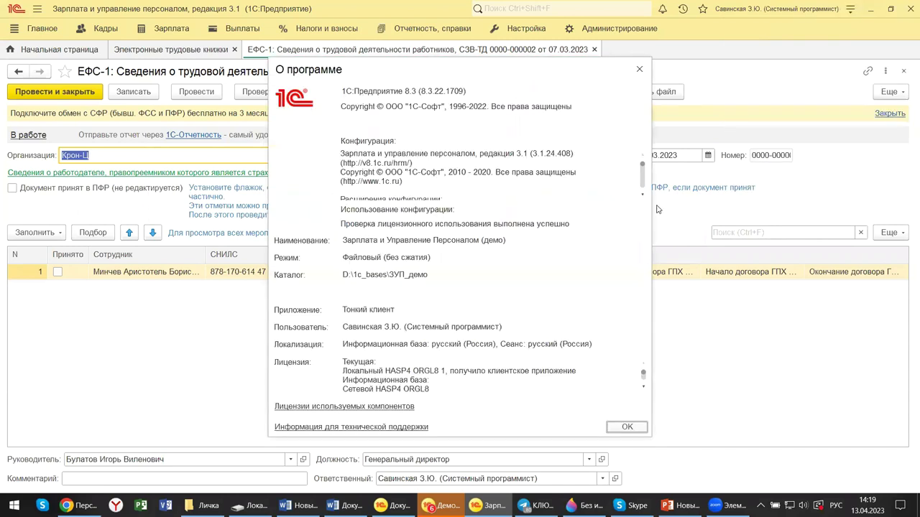
{"action": "triple_click", "coordinate": [377, 90]}
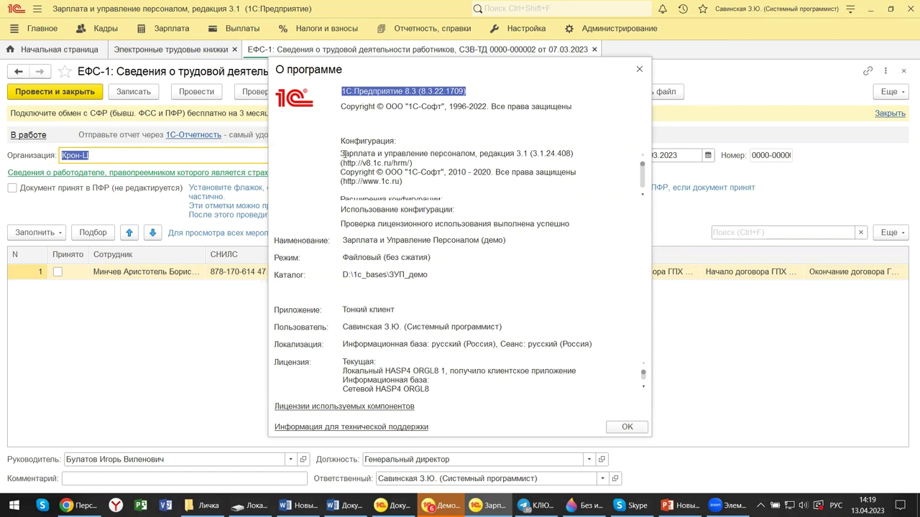
{"action": "triple_click", "coordinate": [339, 162]}
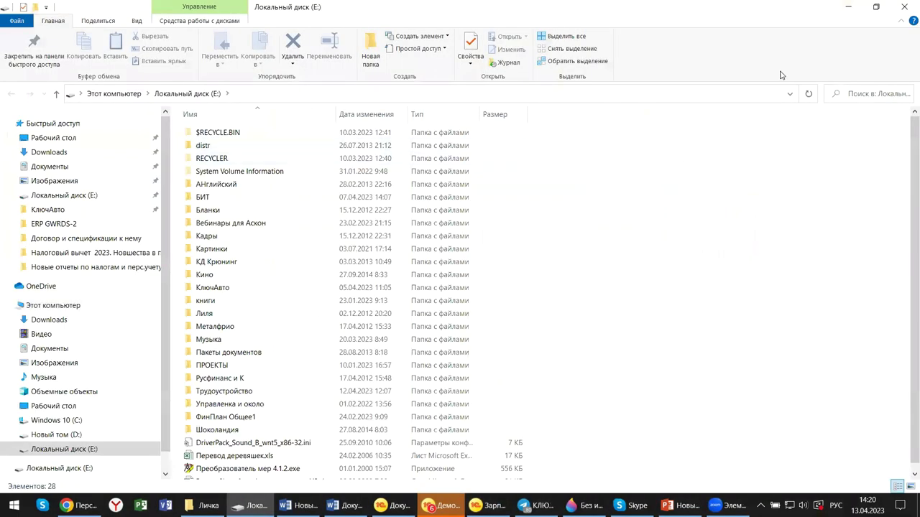
{"action": "left_click", "coordinate": [904, 6]}
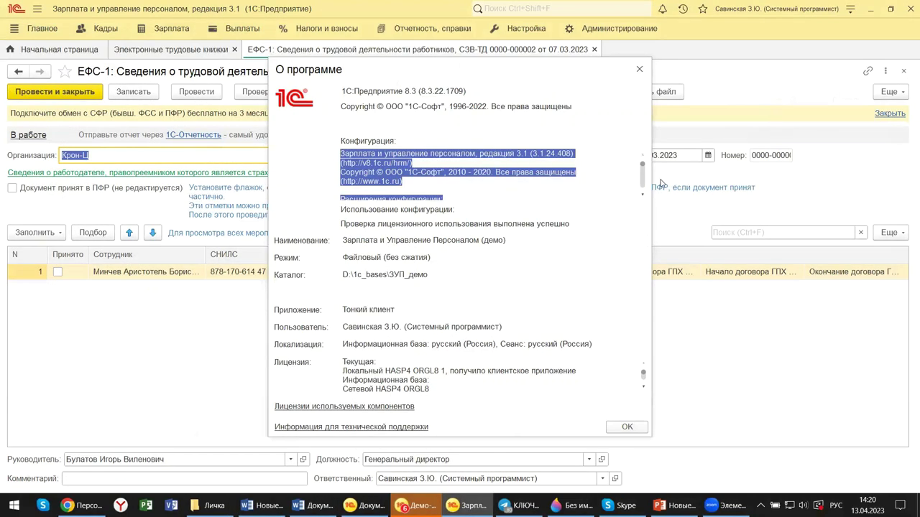
{"action": "left_click", "coordinate": [638, 69]}
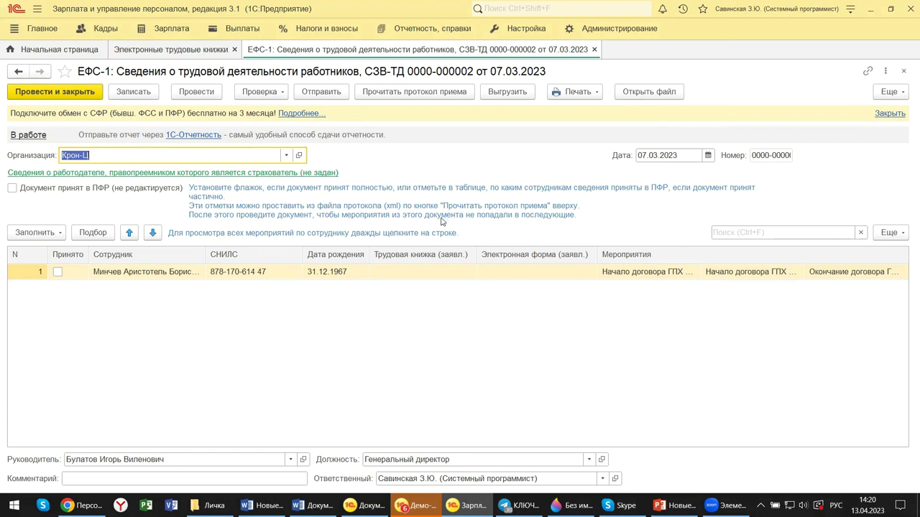
Close the СЗВ-ТД document and generate its ЕФС-1 print form from the Электронные трудовые книжки journal
{"action": "left_click", "coordinate": [583, 92]}
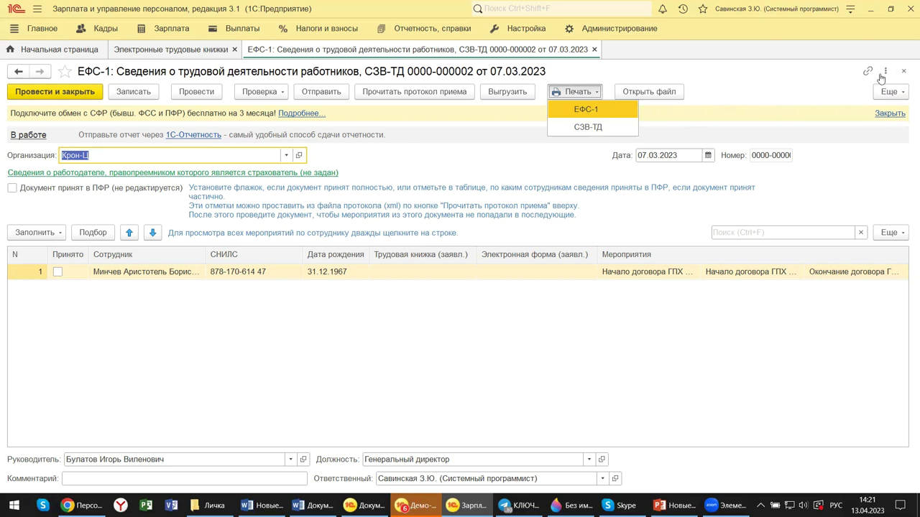
{"action": "left_click", "coordinate": [904, 73]}
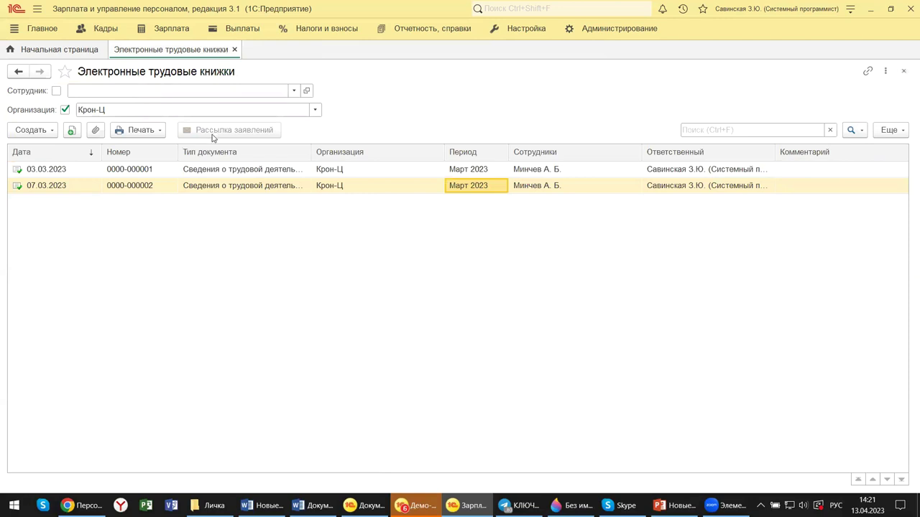
{"action": "left_click", "coordinate": [132, 133]}
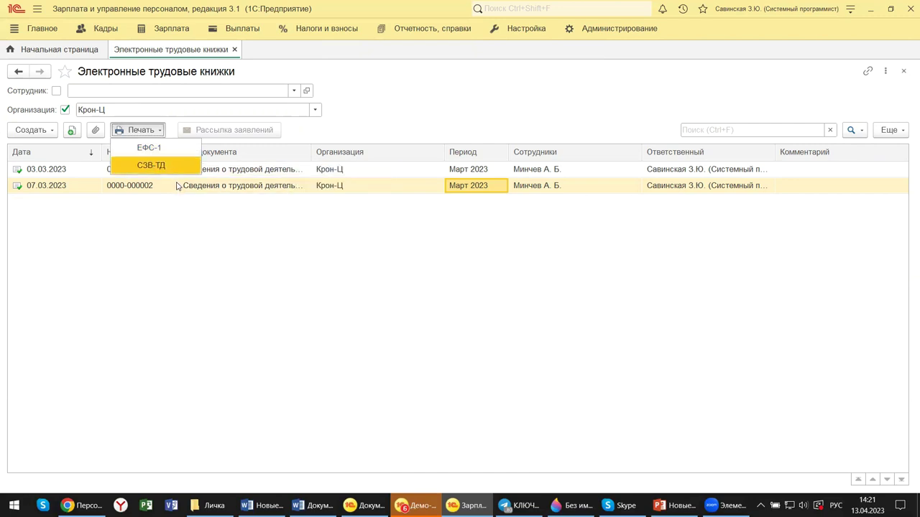
{"action": "left_click", "coordinate": [141, 149]}
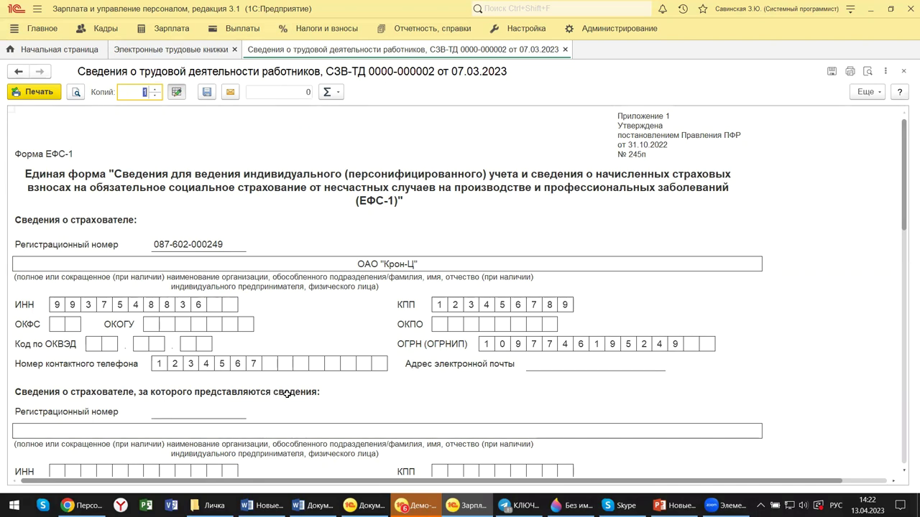
Examine the ЕФС-1 print form from the insurer details down to the Подраздел 1.1 table, and close it
{"action": "left_click", "coordinate": [540, 363]}
{"action": "left_click", "coordinate": [188, 415]}
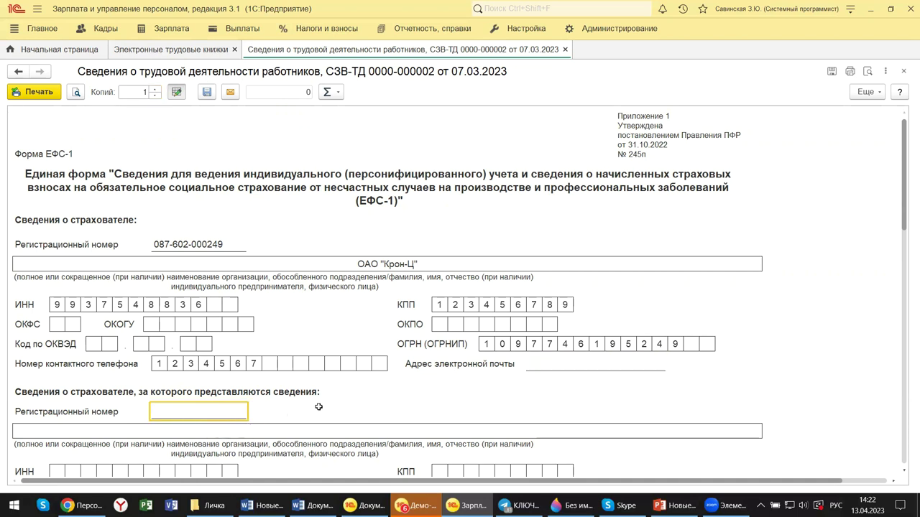
{"action": "scroll", "coordinate": [320, 407], "scroll_direction": "down", "scroll_amount": 3}
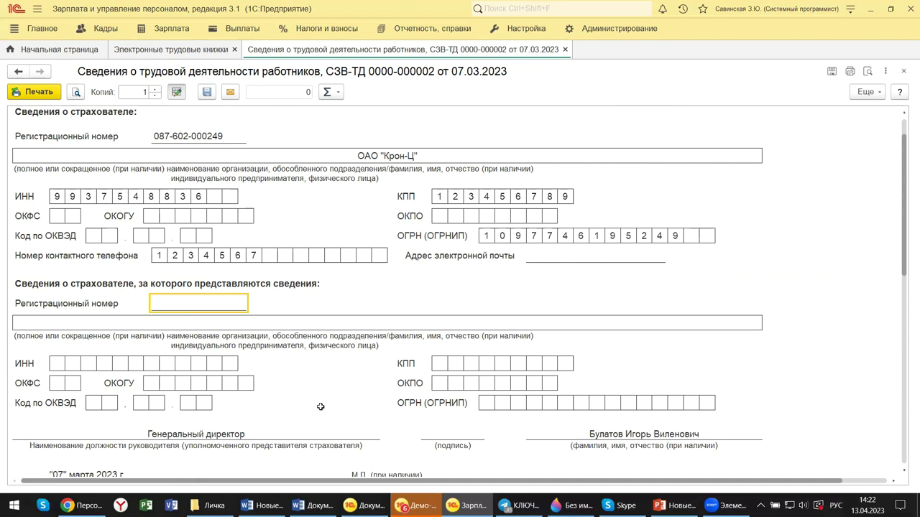
{"action": "scroll", "coordinate": [320, 407], "scroll_direction": "down", "scroll_amount": 3}
{"action": "scroll", "coordinate": [321, 407], "scroll_direction": "down", "scroll_amount": 4}
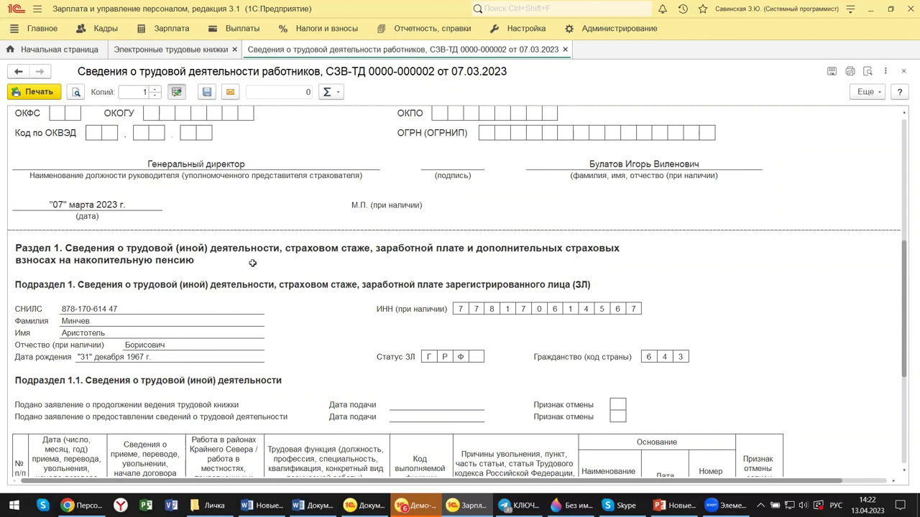
{"action": "scroll", "coordinate": [250, 316], "scroll_direction": "down", "scroll_amount": 4}
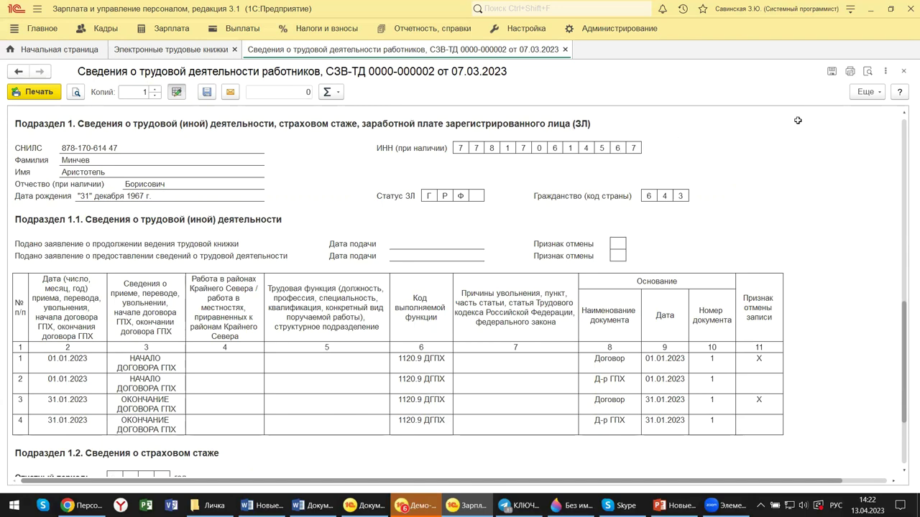
{"action": "left_click", "coordinate": [903, 71]}
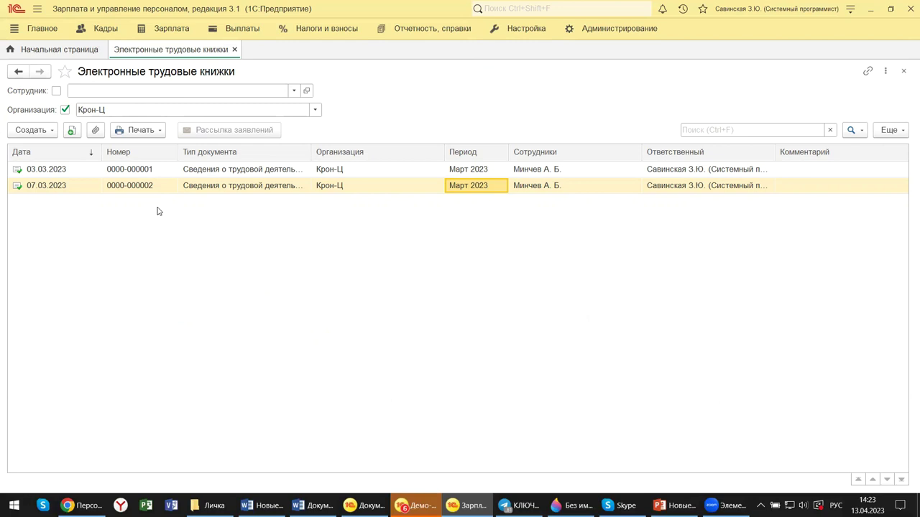
Open the Сервис 1С:Кабинет сотрудника connection form from the Зарплата section, review its address and name fields, and close it
{"action": "left_click", "coordinate": [163, 28]}
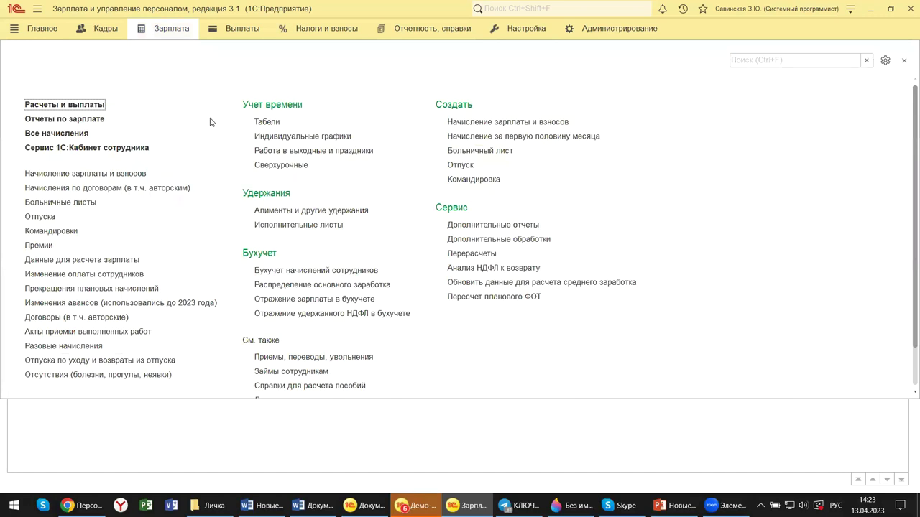
{"action": "scroll", "coordinate": [212, 124], "scroll_direction": "down", "scroll_amount": 1}
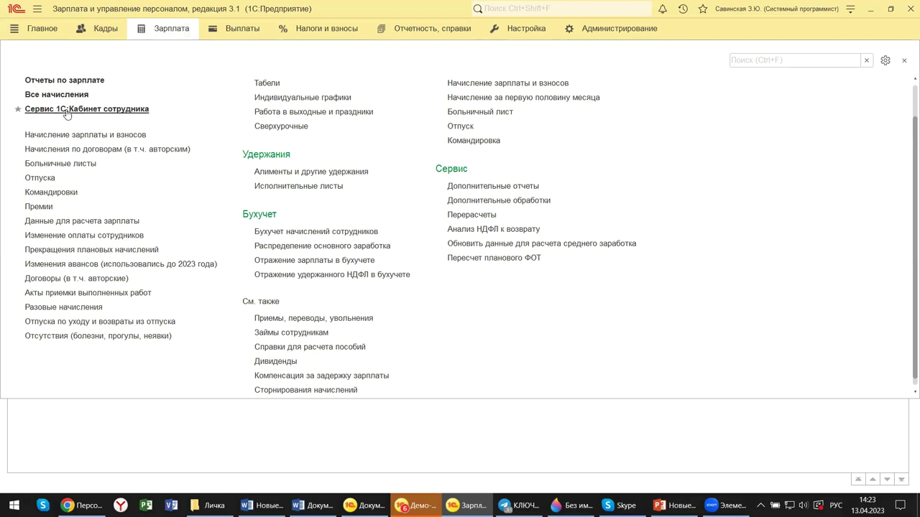
{"action": "left_click", "coordinate": [148, 112]}
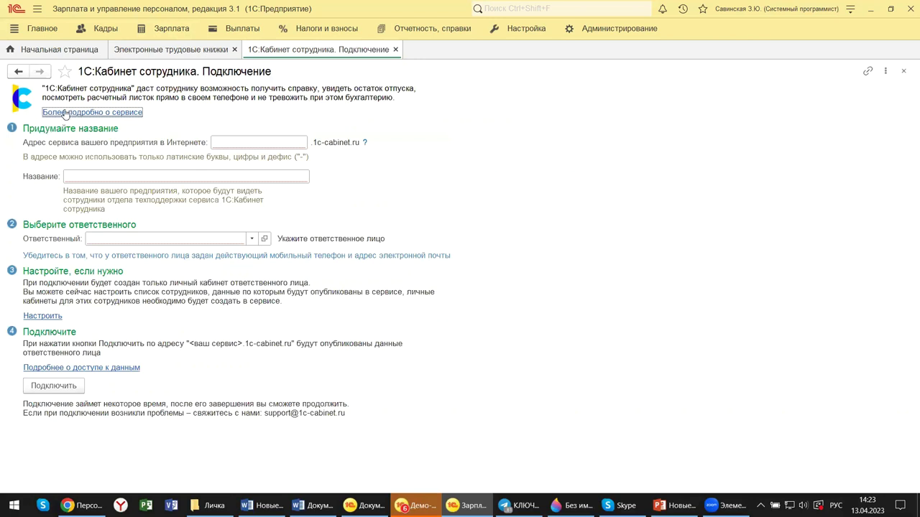
{"action": "left_click", "coordinate": [269, 141]}
{"action": "left_click", "coordinate": [245, 178]}
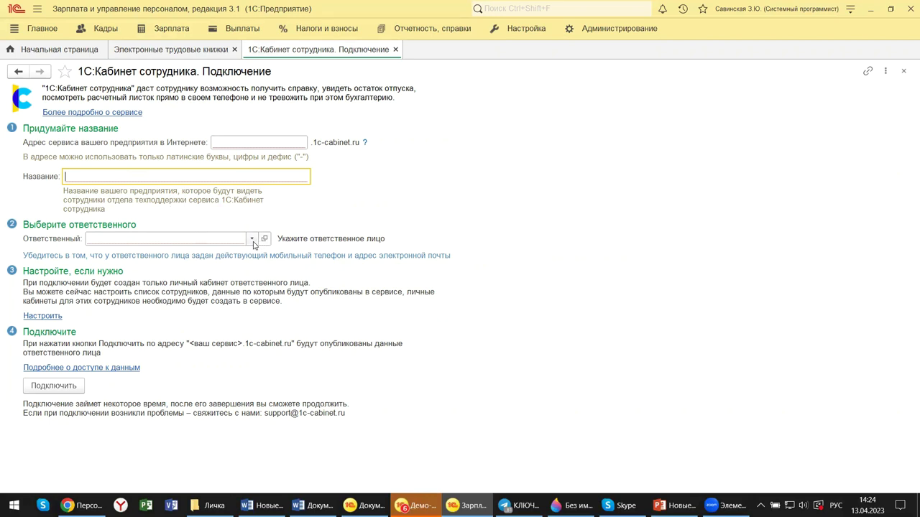
{"action": "left_click", "coordinate": [903, 71]}
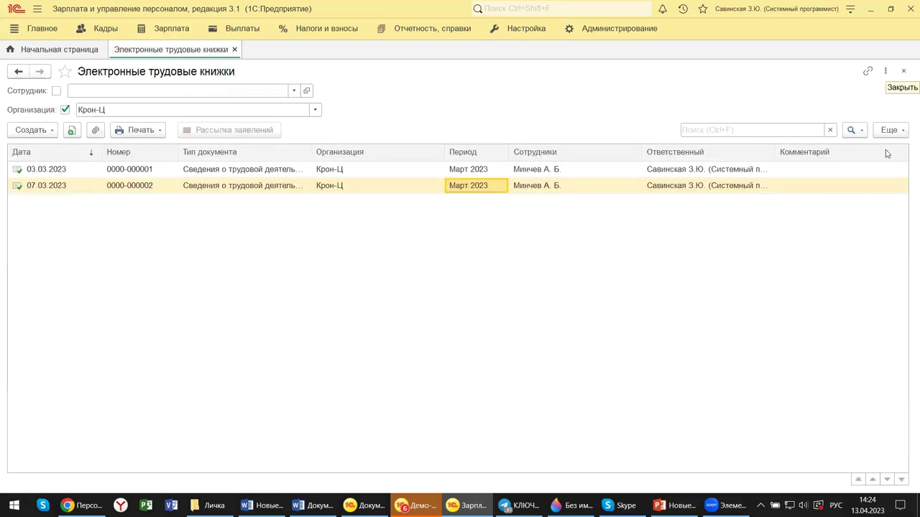
Switch to the 1С:ERP demo database and close the open news item and Отчеты по налогам и взносам
{"action": "mouse_move", "coordinate": [417, 505]}
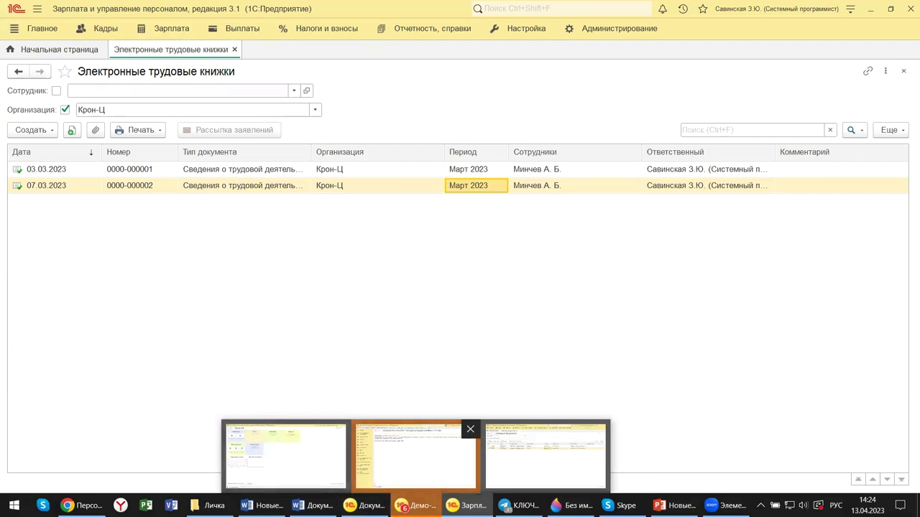
{"action": "left_click", "coordinate": [424, 476]}
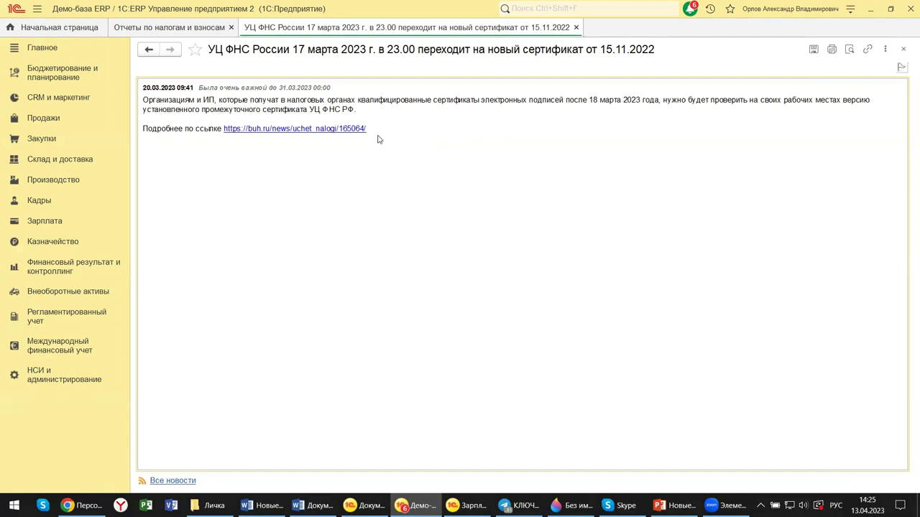
{"action": "left_click", "coordinate": [903, 50]}
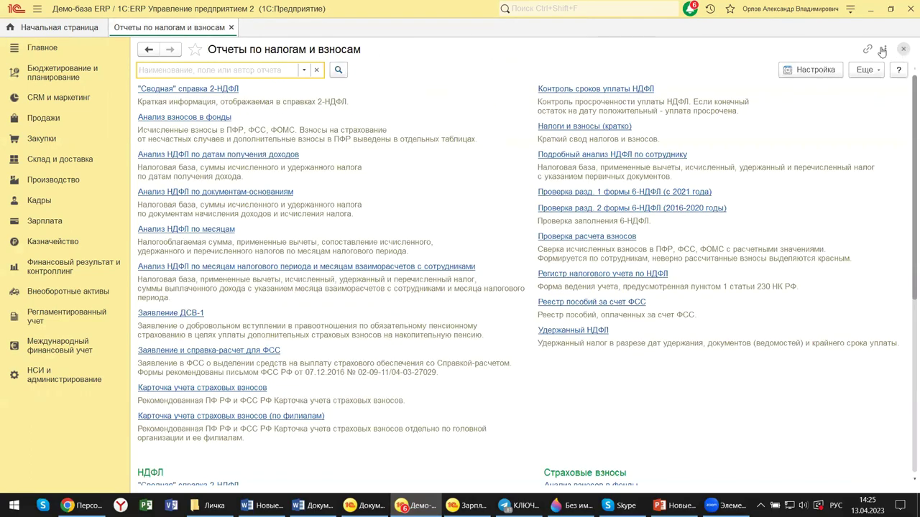
{"action": "key", "text": "ctrl+F4"}
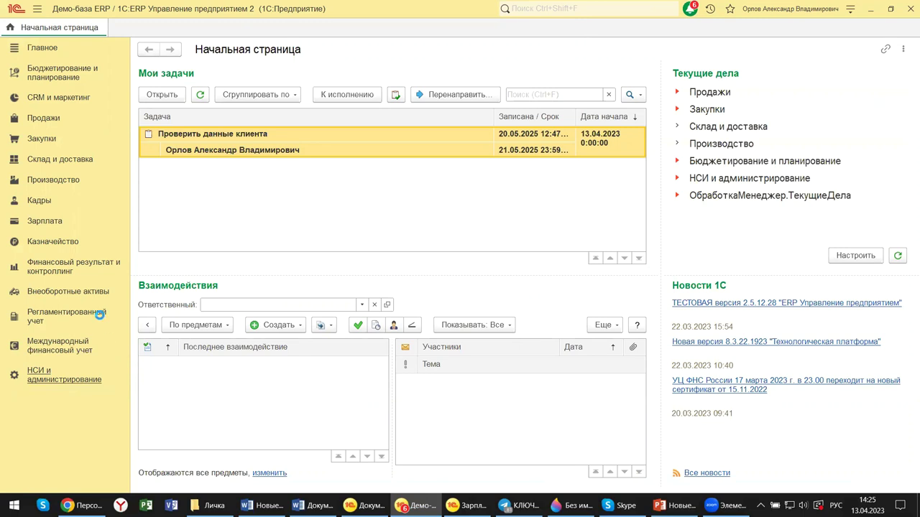
Enable Ведется воинский учет in the Кадровый учет settings under НСИ и администрирование
{"action": "left_click", "coordinate": [71, 385]}
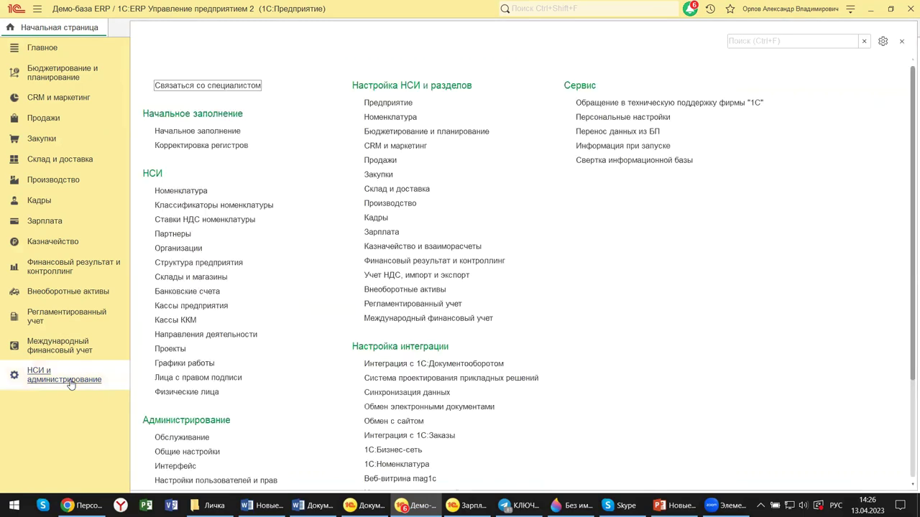
{"action": "left_click", "coordinate": [387, 220]}
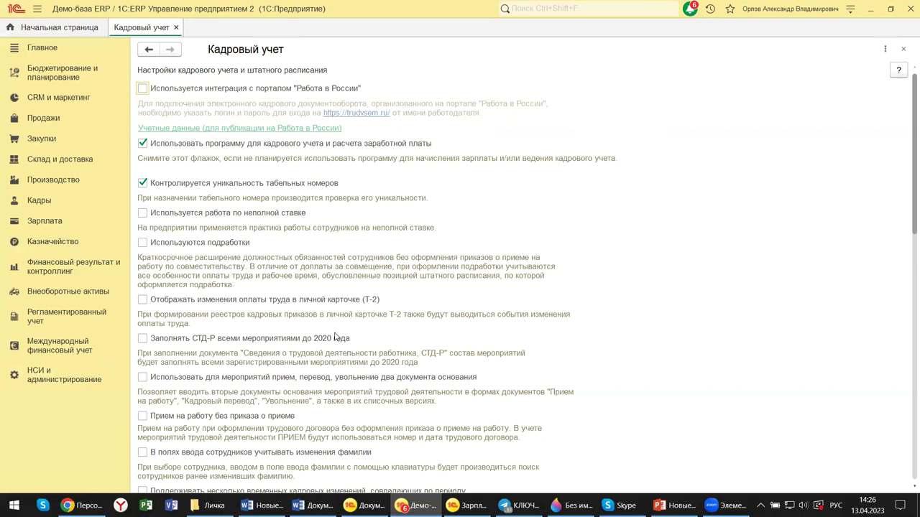
{"action": "scroll", "coordinate": [334, 337], "scroll_direction": "down", "scroll_amount": 10}
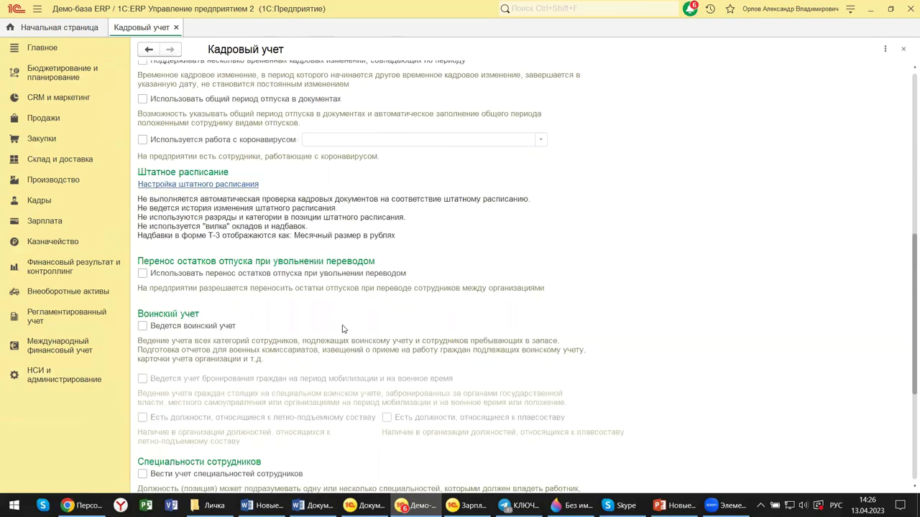
{"action": "scroll", "coordinate": [343, 328], "scroll_direction": "down", "scroll_amount": 3}
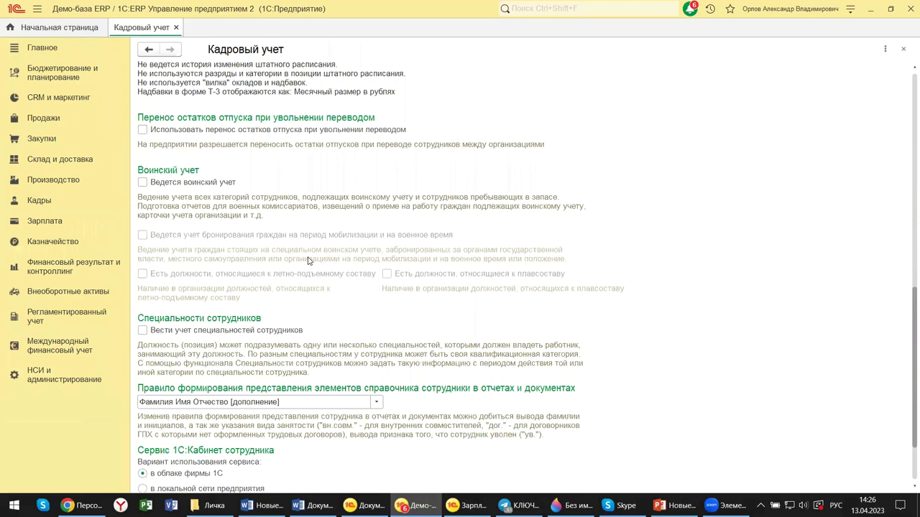
{"action": "left_click", "coordinate": [143, 184]}
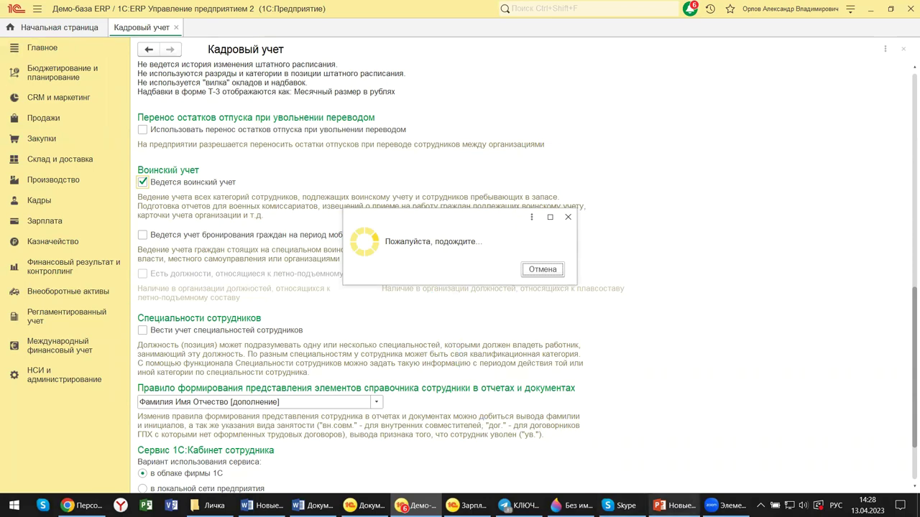
Switch to the PowerPoint presentation Новые отчеты по перс. учету 2023.pptx and show slide 11
{"action": "mouse_move", "coordinate": [675, 505]}
{"action": "left_click", "coordinate": [671, 456]}
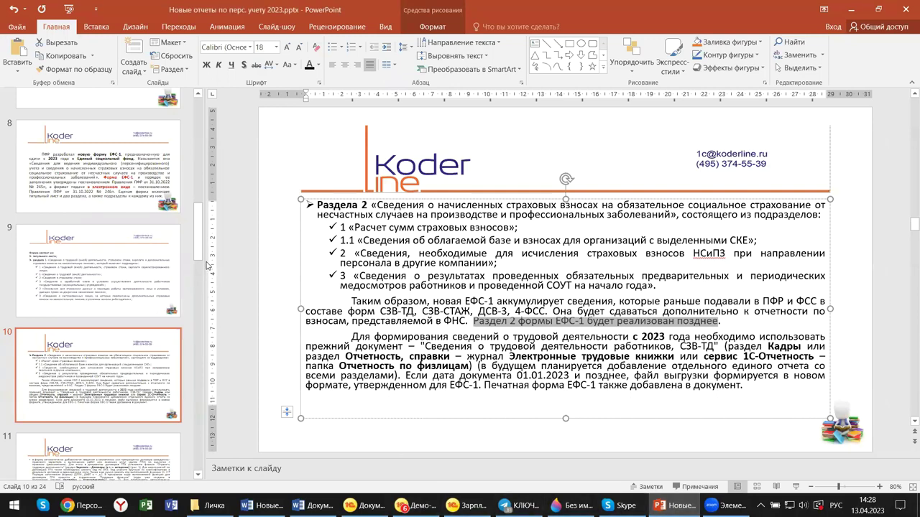
{"action": "scroll", "coordinate": [193, 276], "scroll_direction": "down", "scroll_amount": 4}
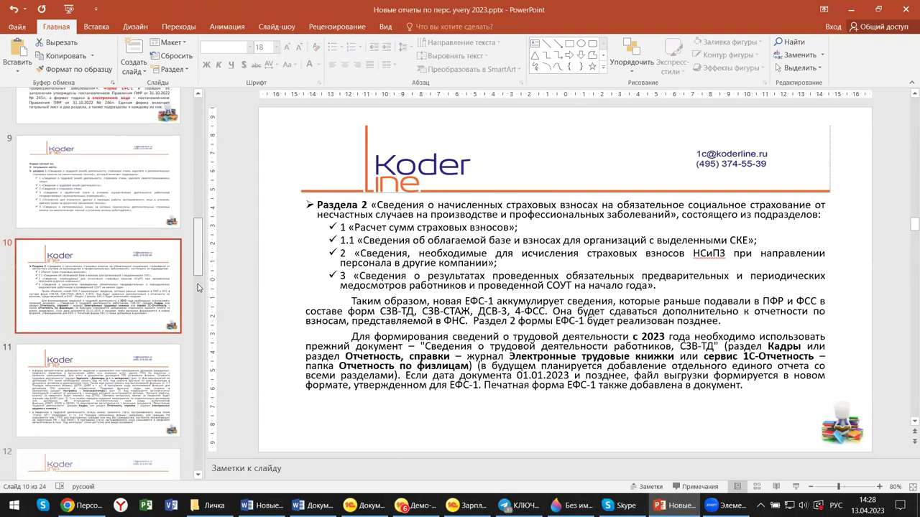
{"action": "left_click", "coordinate": [133, 226]}
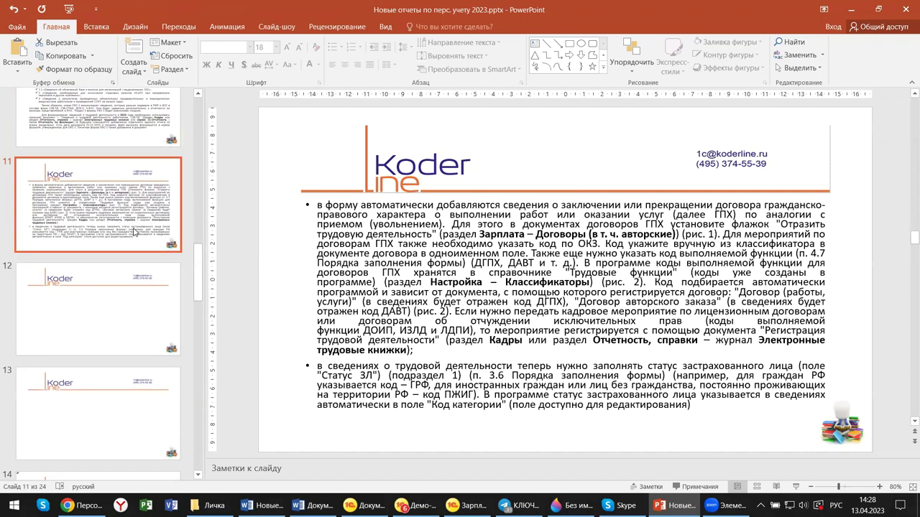
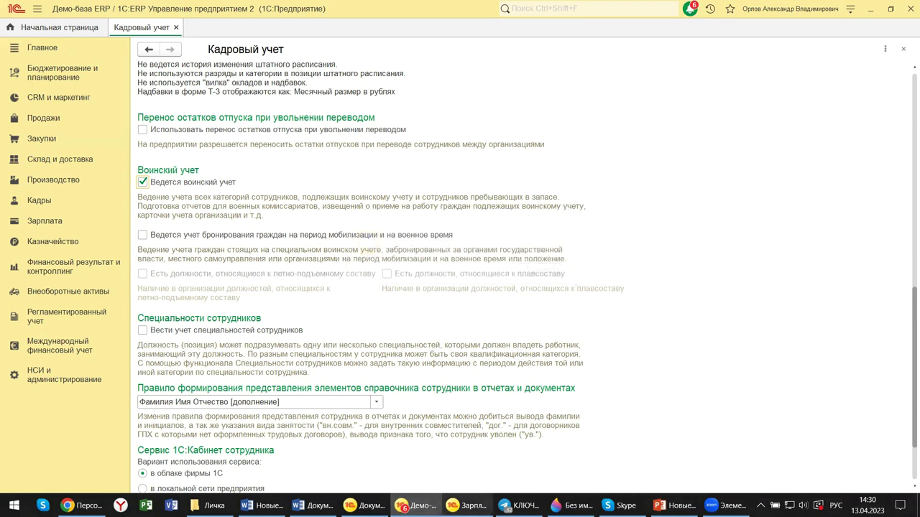
Switch to the Зарплата и управление персоналом database and review the Воинский учет and Специальности сотрудников options in its Кадровый учет settings
{"action": "mouse_move", "coordinate": [466, 505]}
{"action": "left_click", "coordinate": [546, 457]}
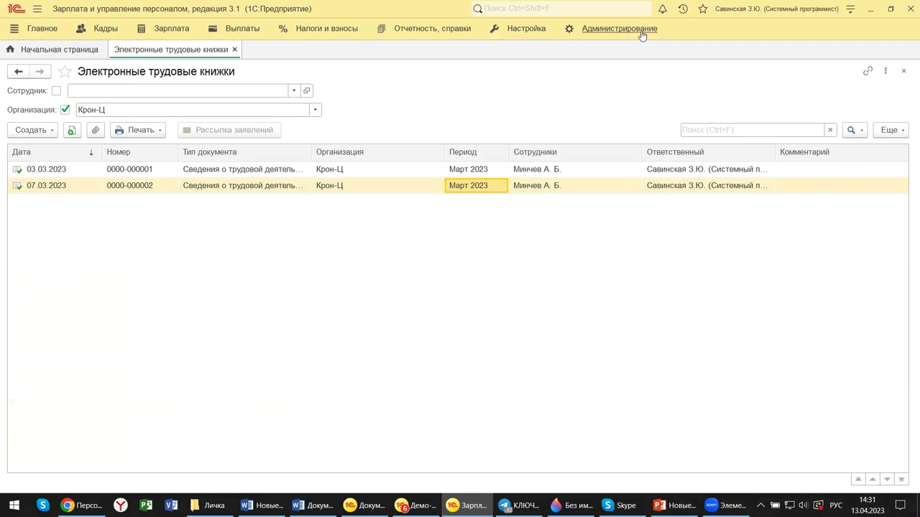
{"action": "left_click", "coordinate": [537, 30]}
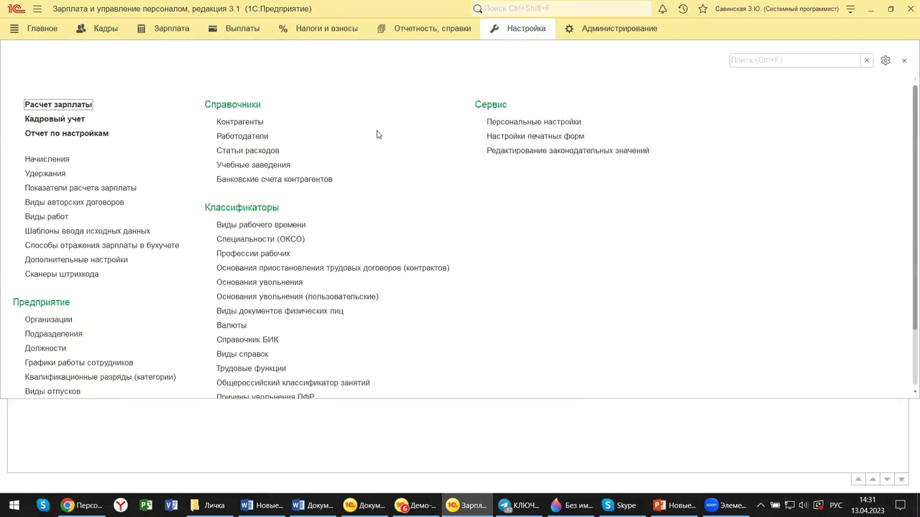
{"action": "left_click", "coordinate": [77, 120]}
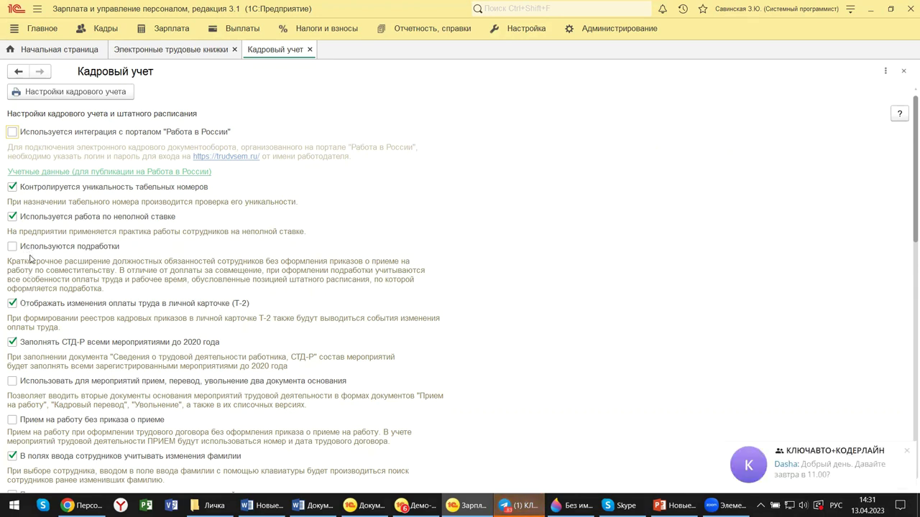
{"action": "left_click", "coordinate": [906, 451]}
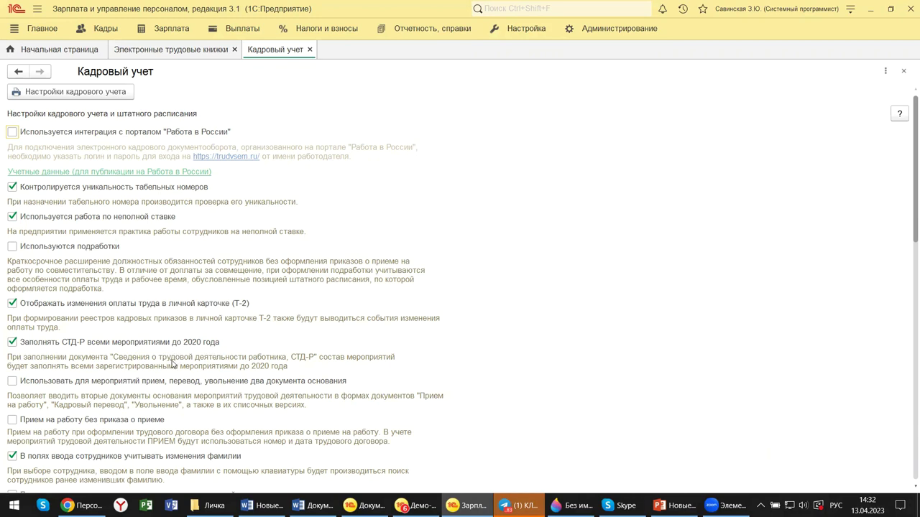
{"action": "scroll", "coordinate": [138, 391], "scroll_direction": "down", "scroll_amount": 5}
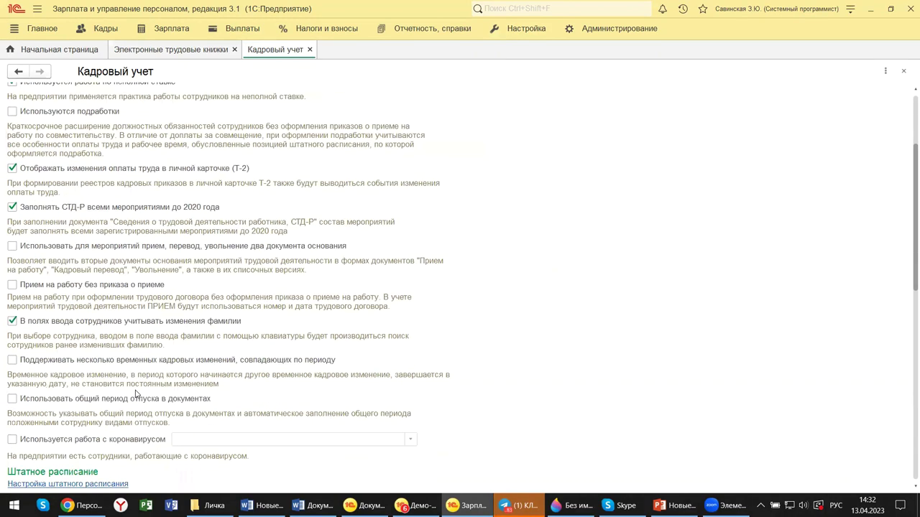
{"action": "scroll", "coordinate": [136, 394], "scroll_direction": "down", "scroll_amount": 3}
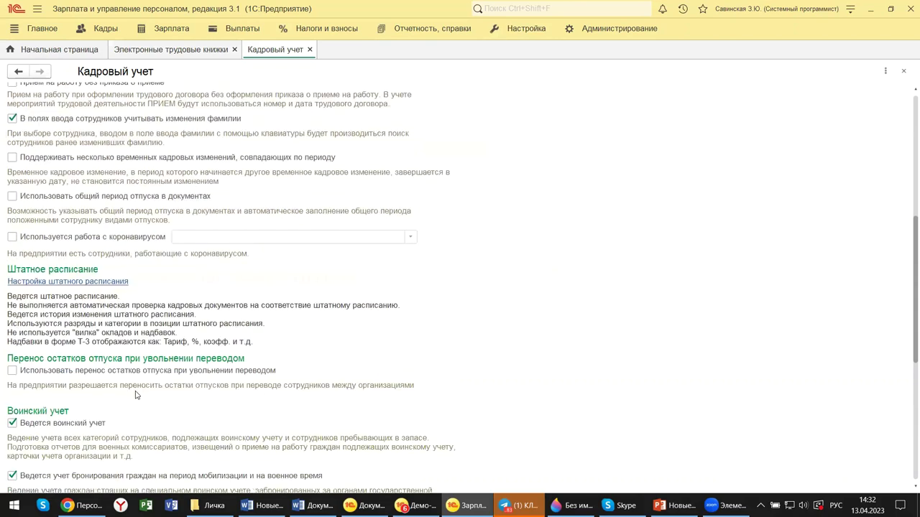
{"action": "scroll", "coordinate": [136, 393], "scroll_direction": "down", "scroll_amount": 3}
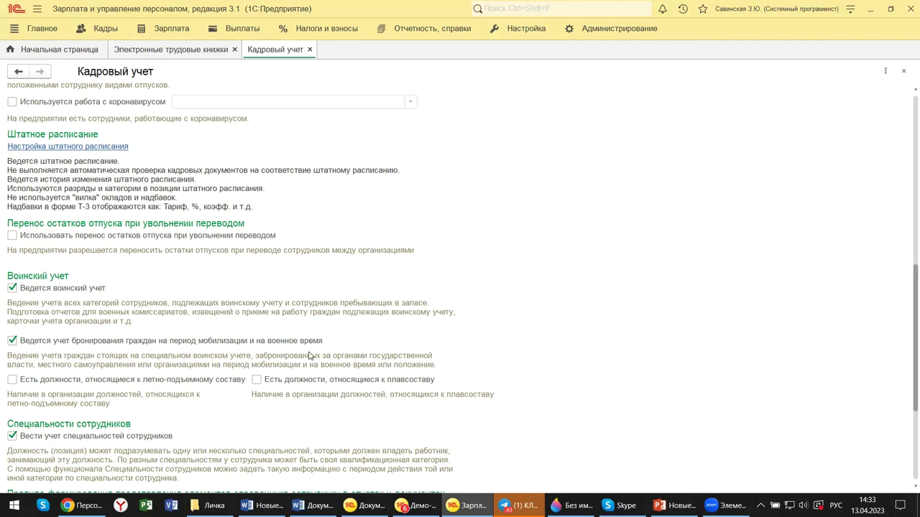
{"action": "scroll", "coordinate": [309, 357], "scroll_direction": "down", "scroll_amount": 2}
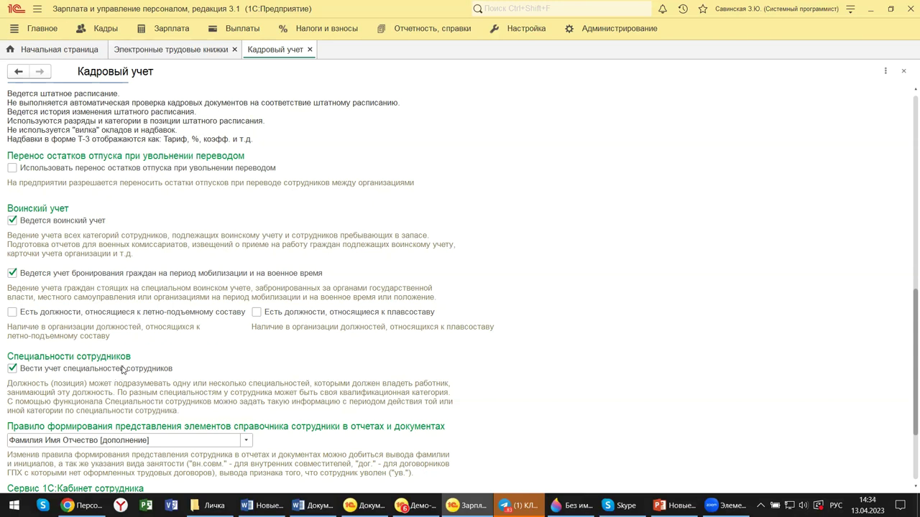
Open Отчеты по зарплате from the Зарплата section and switch to the 1С:ERP demo database to review its remaining Кадровый учет settings
{"action": "left_click", "coordinate": [170, 28]}
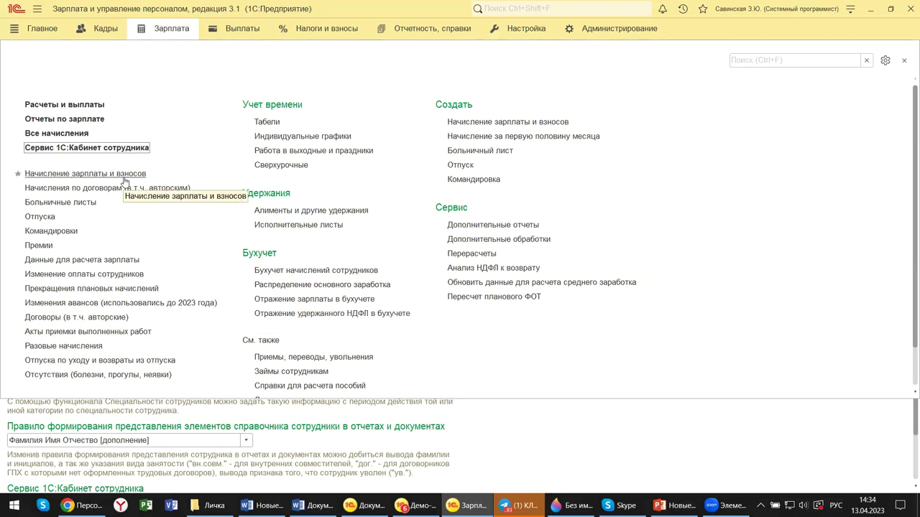
{"action": "left_click", "coordinate": [62, 119]}
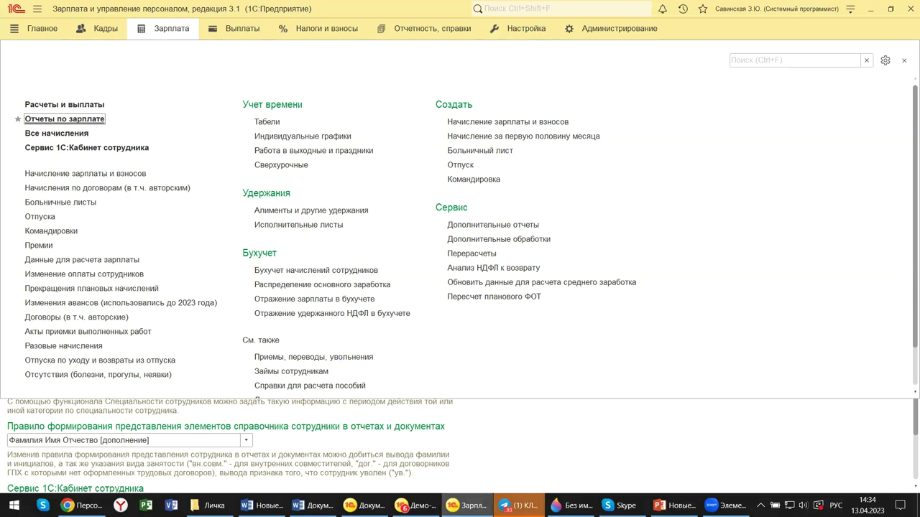
{"action": "mouse_move", "coordinate": [469, 505]}
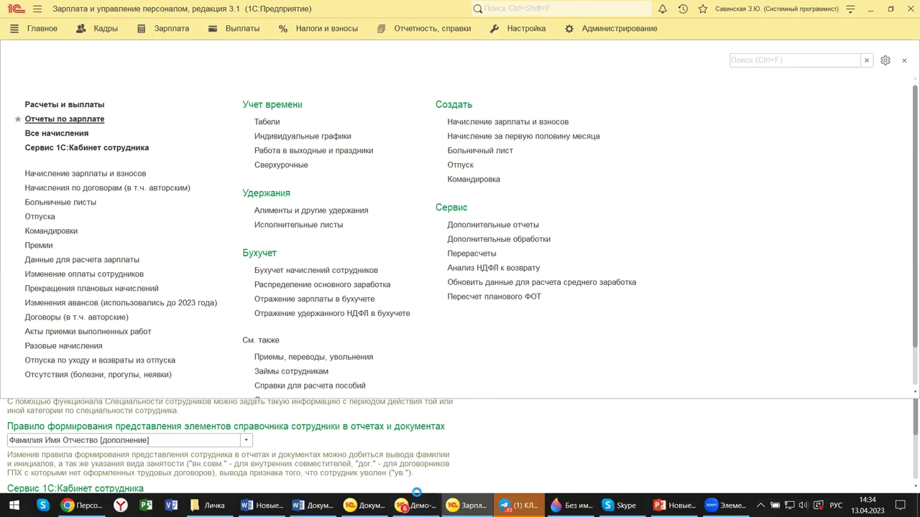
{"action": "mouse_move", "coordinate": [417, 505]}
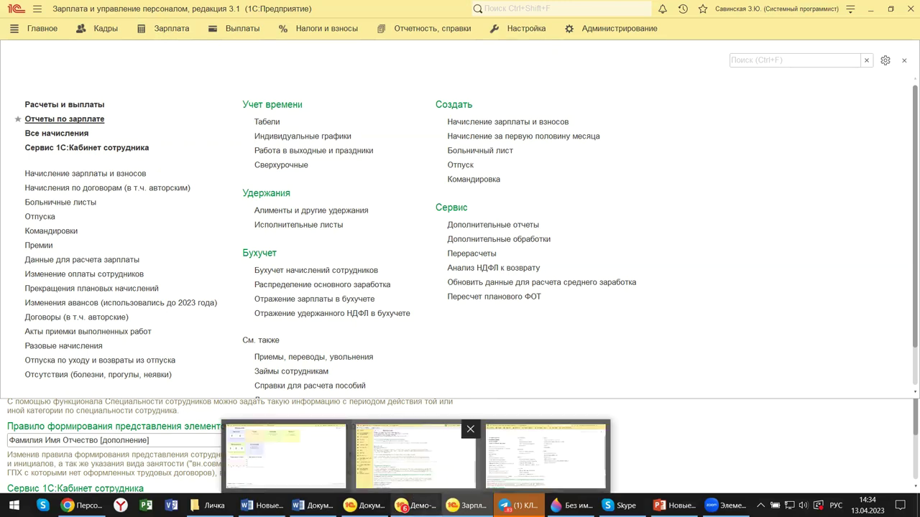
{"action": "left_click", "coordinate": [435, 474]}
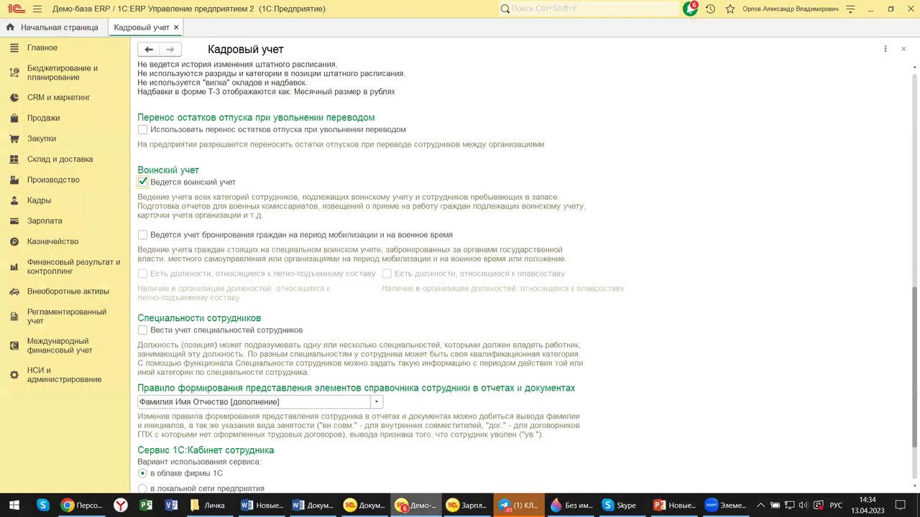
{"action": "scroll", "coordinate": [342, 403], "scroll_direction": "down", "scroll_amount": 3}
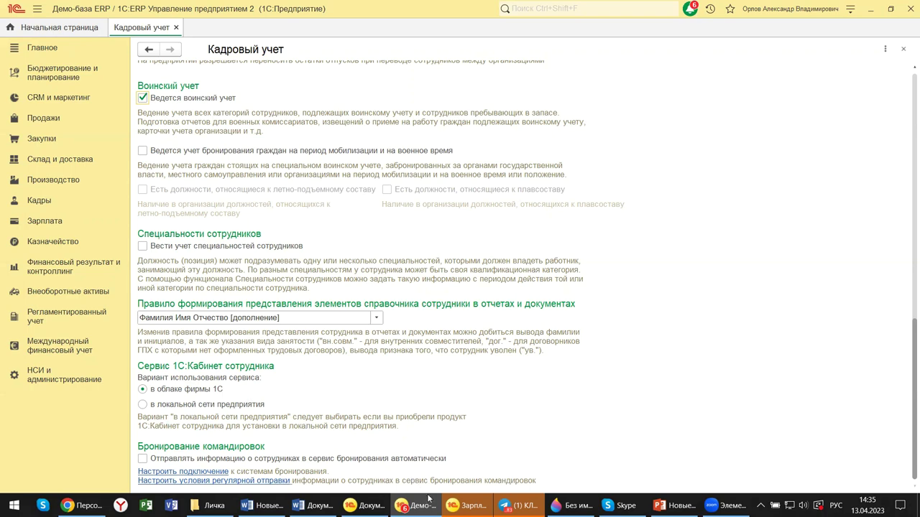
Return to the Зарплата и управление персоналом database and look through all report groups in Отчеты по зарплате
{"action": "mouse_move", "coordinate": [420, 504]}
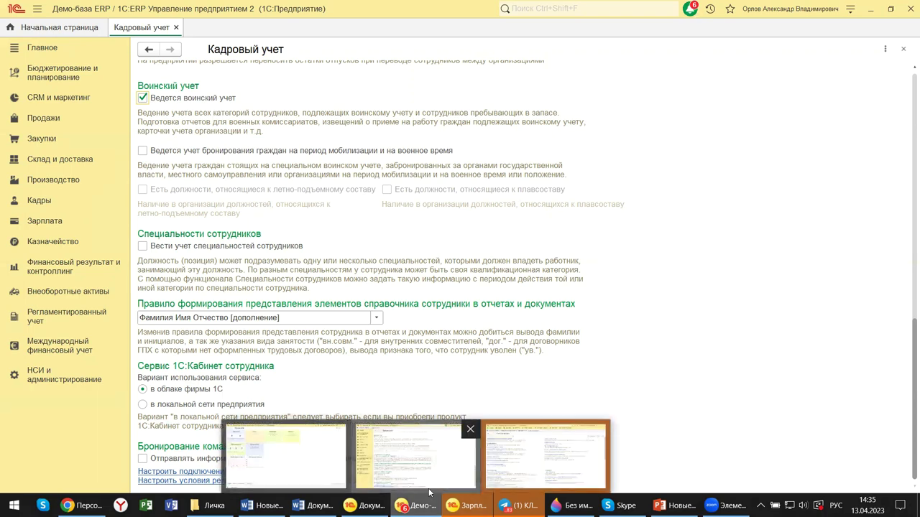
{"action": "left_click", "coordinate": [544, 455]}
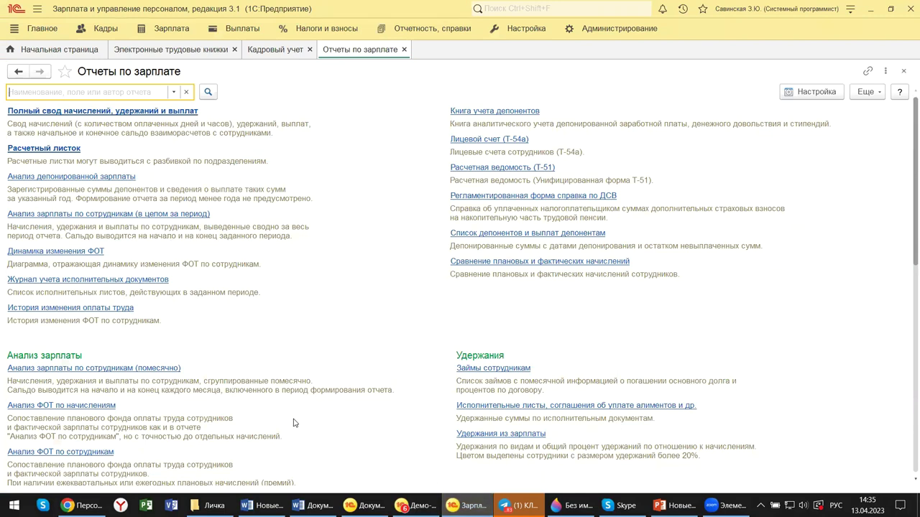
{"action": "scroll", "coordinate": [293, 423], "scroll_direction": "down", "scroll_amount": 2}
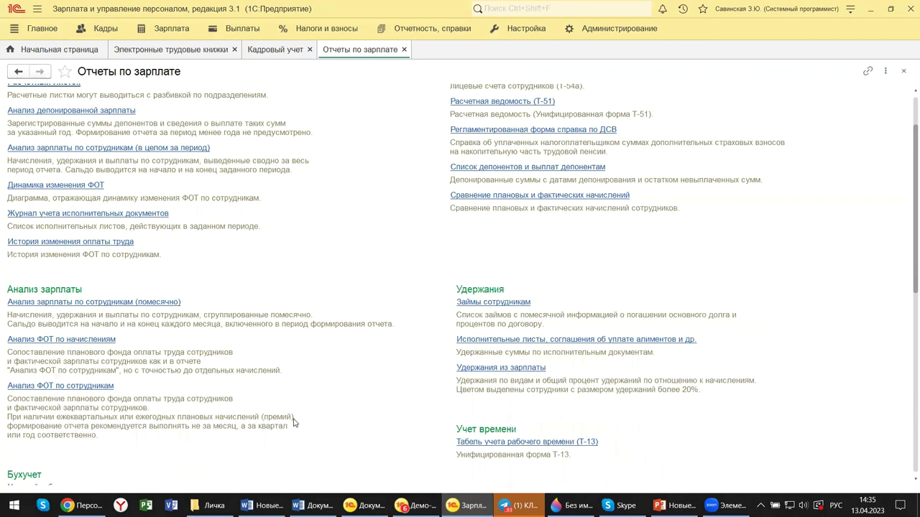
{"action": "scroll", "coordinate": [294, 423], "scroll_direction": "down", "scroll_amount": 6}
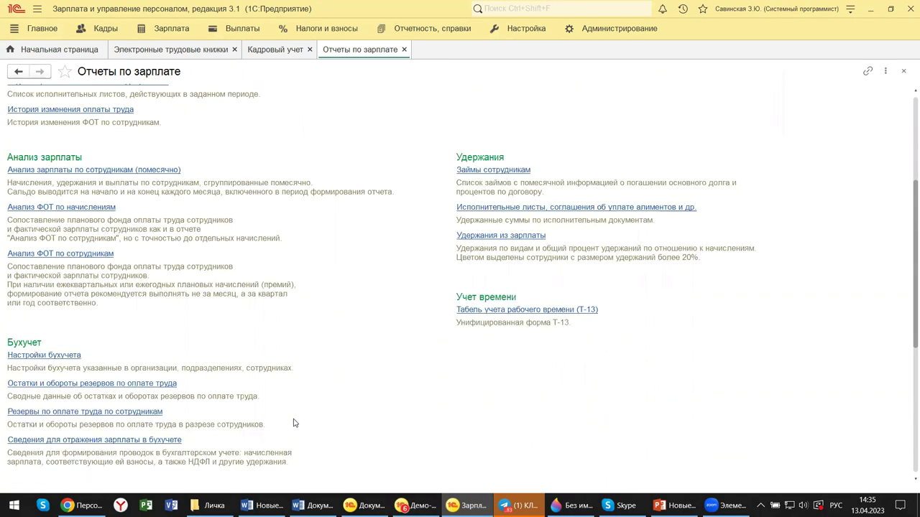
{"action": "scroll", "coordinate": [293, 423], "scroll_direction": "down", "scroll_amount": 7}
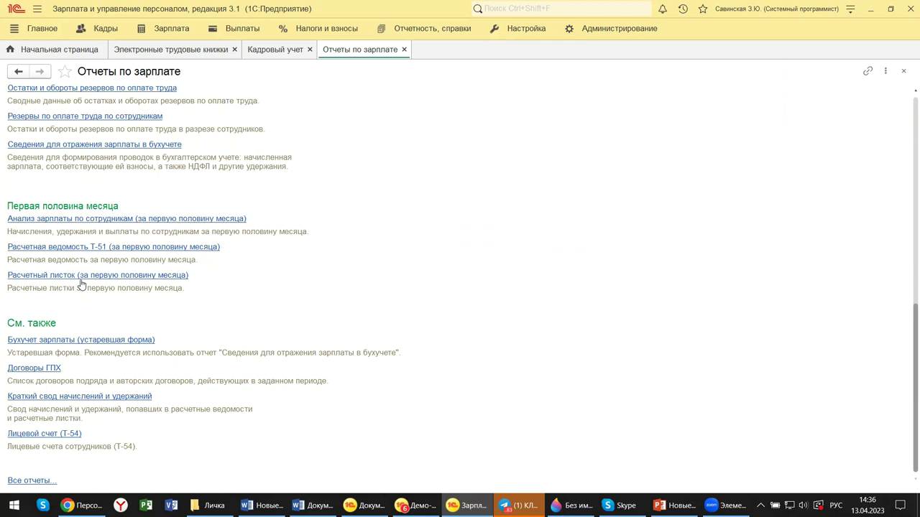
{"action": "scroll", "coordinate": [81, 285], "scroll_direction": "up", "scroll_amount": 5}
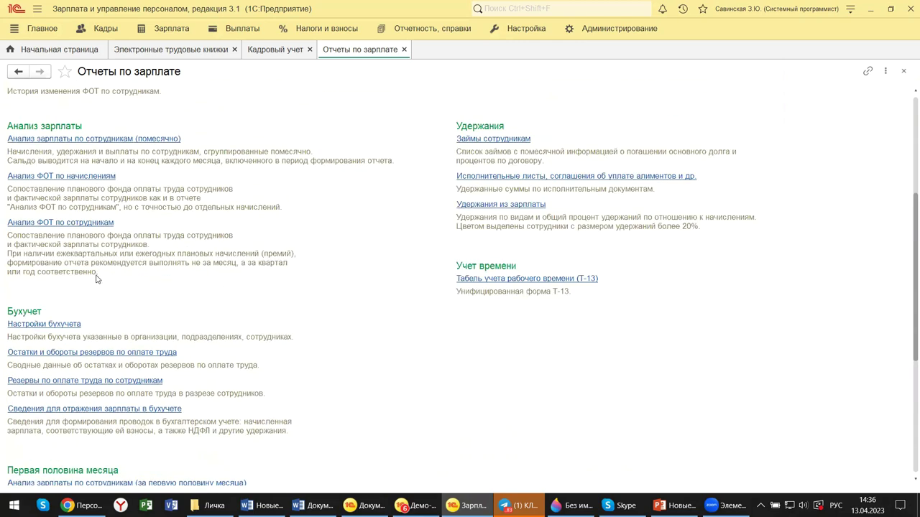
{"action": "scroll", "coordinate": [103, 274], "scroll_direction": "up", "scroll_amount": 4}
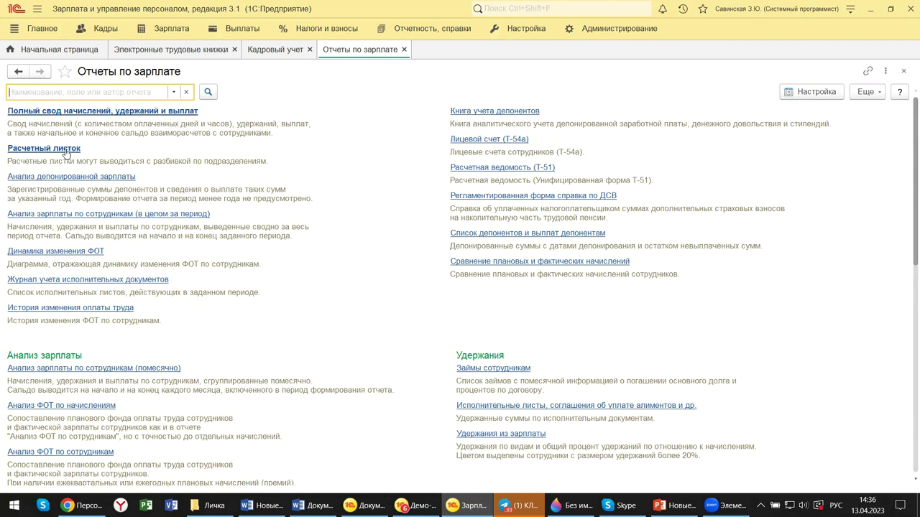
Open Отчеты по налогам и взносам from the Налоги и взносы section and look through the НДФЛ and Страховые взносы reports
{"action": "left_click", "coordinate": [314, 30]}
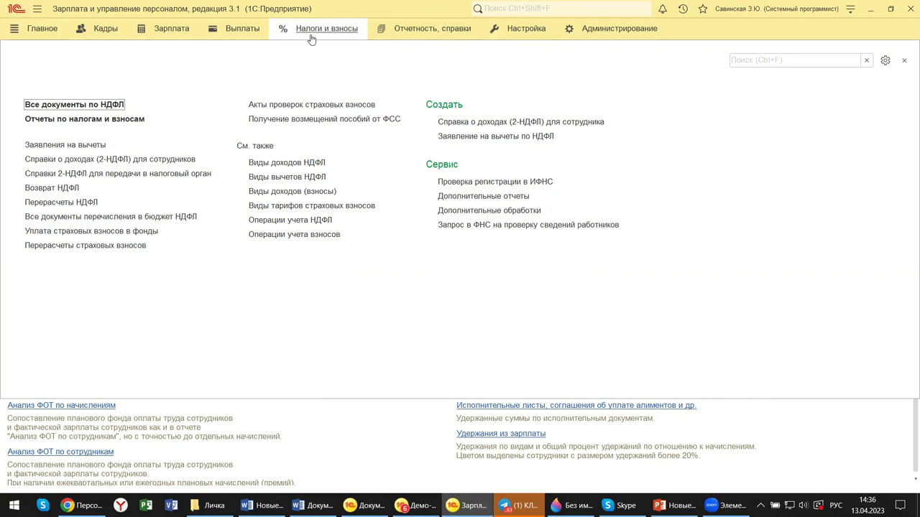
{"action": "left_click", "coordinate": [115, 121]}
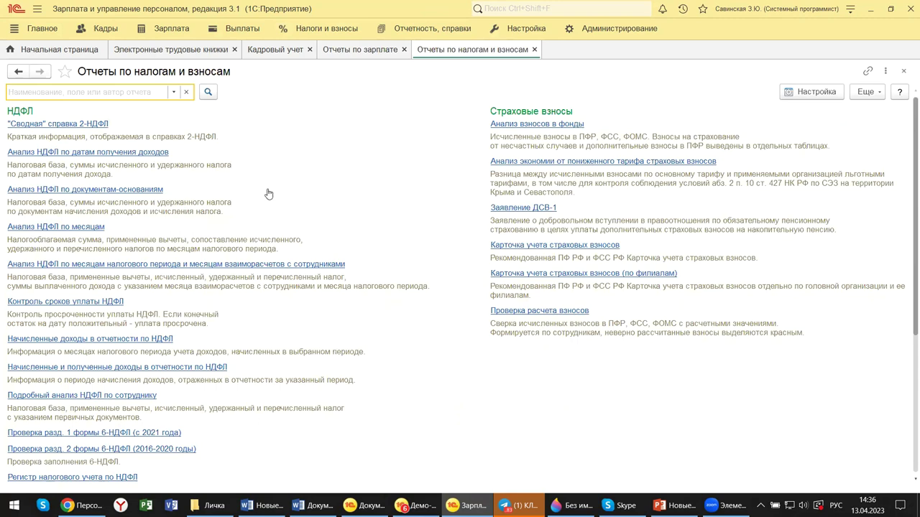
{"action": "scroll", "coordinate": [268, 194], "scroll_direction": "down", "scroll_amount": 2}
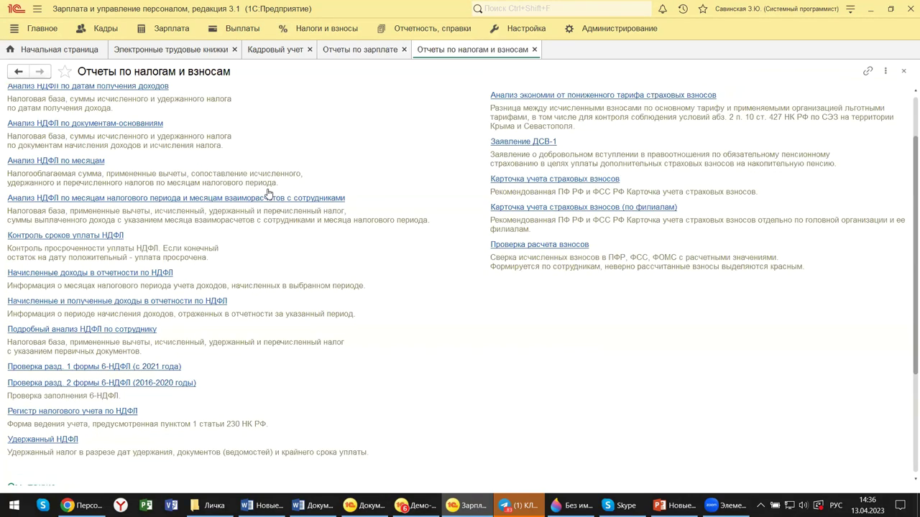
{"action": "scroll", "coordinate": [268, 194], "scroll_direction": "down", "scroll_amount": 2}
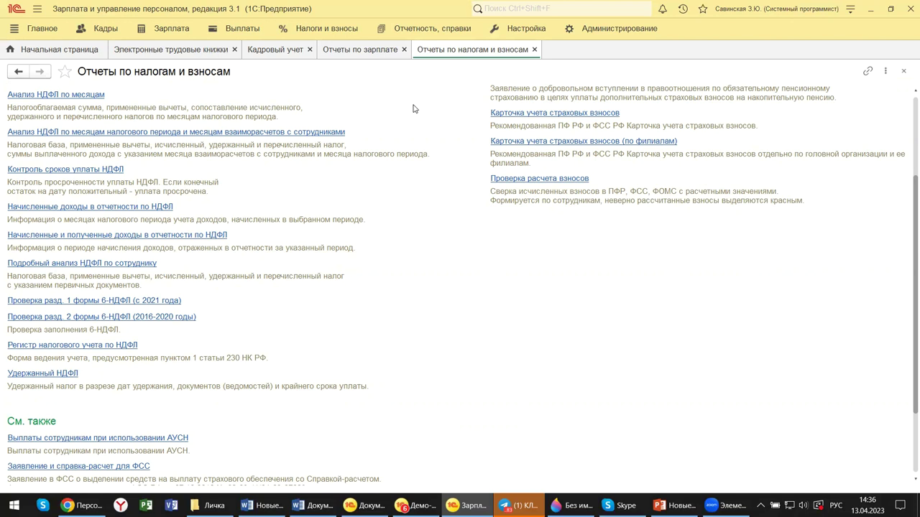
Open 1С-Отчетность from the Отчетность, справки section and select a March 2023 СЗВ-ТД report in the reports list
{"action": "left_click", "coordinate": [457, 29]}
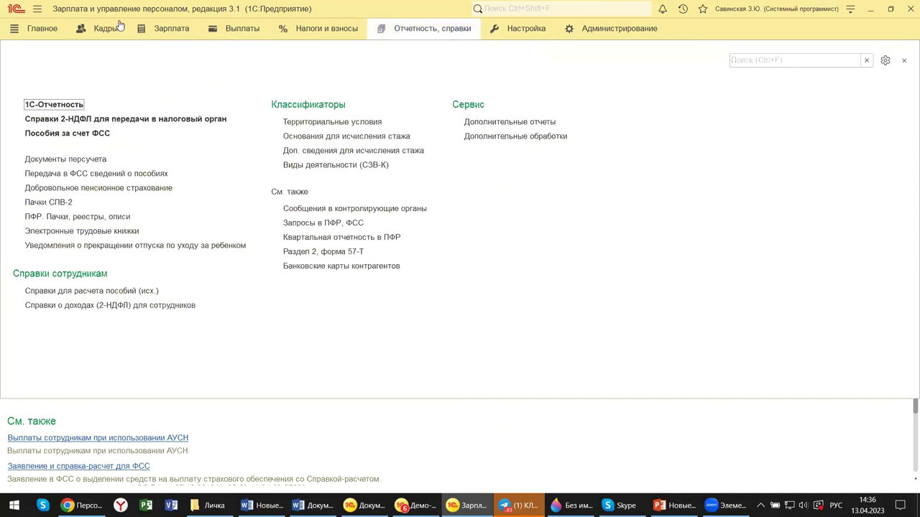
{"action": "left_click", "coordinate": [70, 103]}
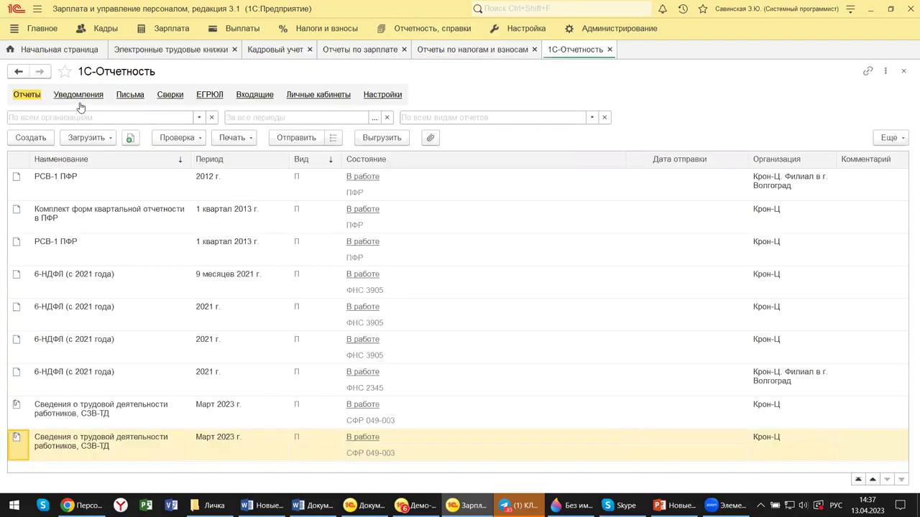
{"action": "left_click", "coordinate": [84, 95]}
{"action": "left_click", "coordinate": [117, 414]}
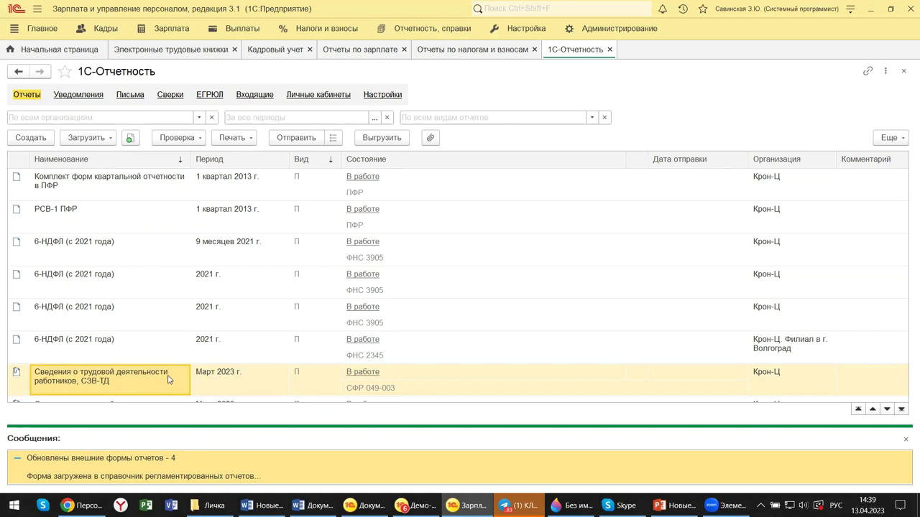
Start creating a new regulated report and compare the Избранные and Все lists of report types
{"action": "left_click", "coordinate": [28, 140]}
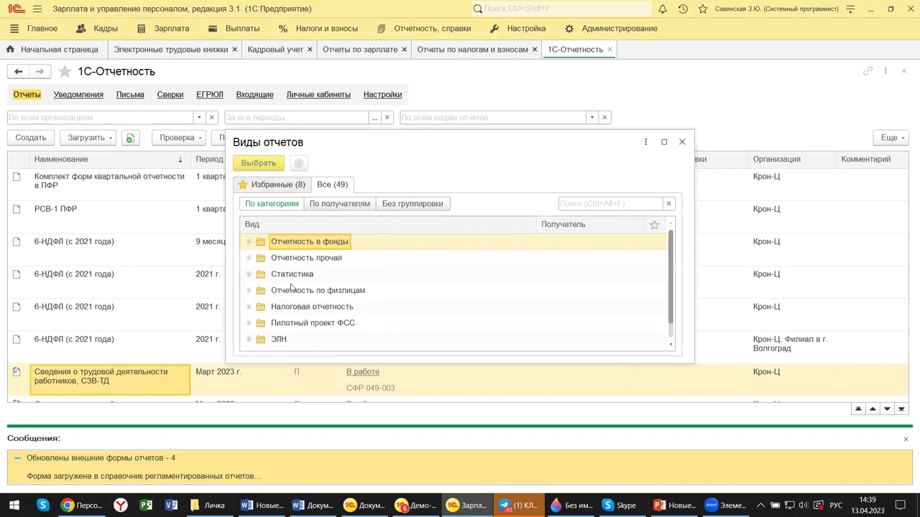
{"action": "left_click", "coordinate": [256, 186]}
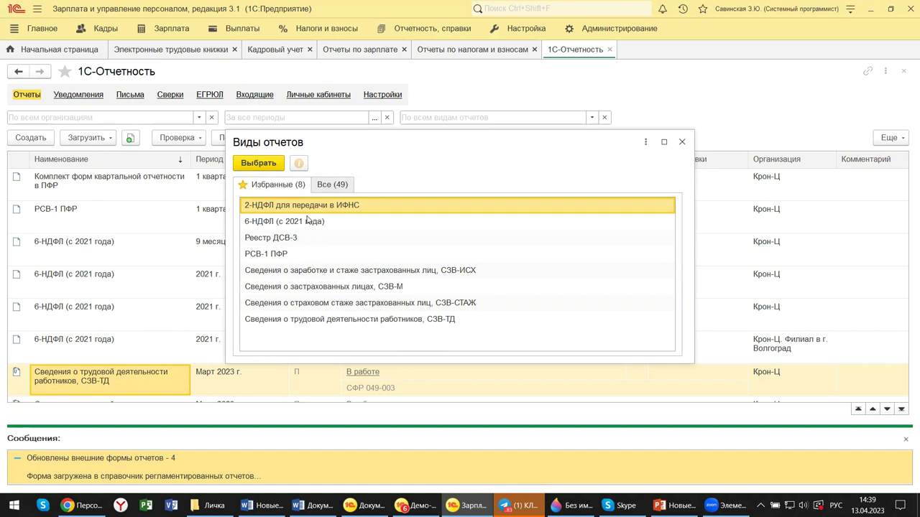
{"action": "left_click", "coordinate": [321, 184]}
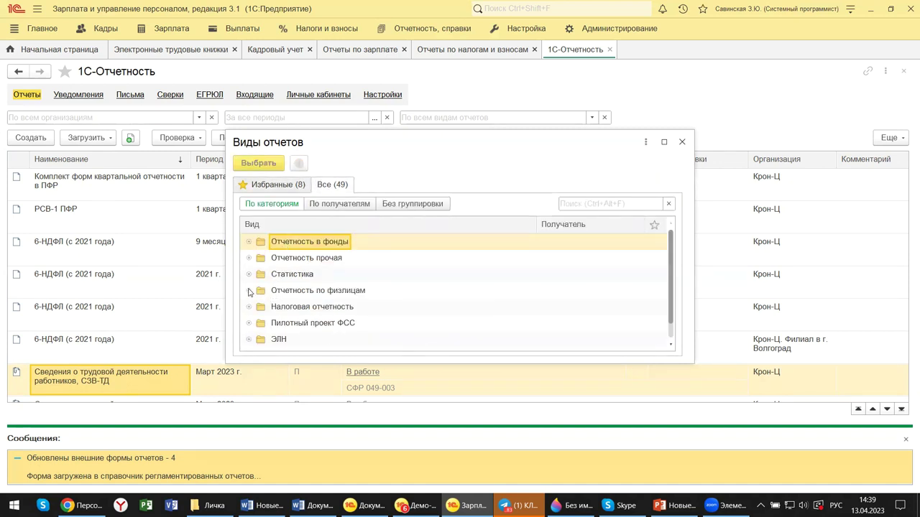
Expand the Отчетность по физлицам category and select Сведения о трудовой деятельности работников, СЗВ-ТД at its favourites mark
{"action": "left_click", "coordinate": [249, 291]}
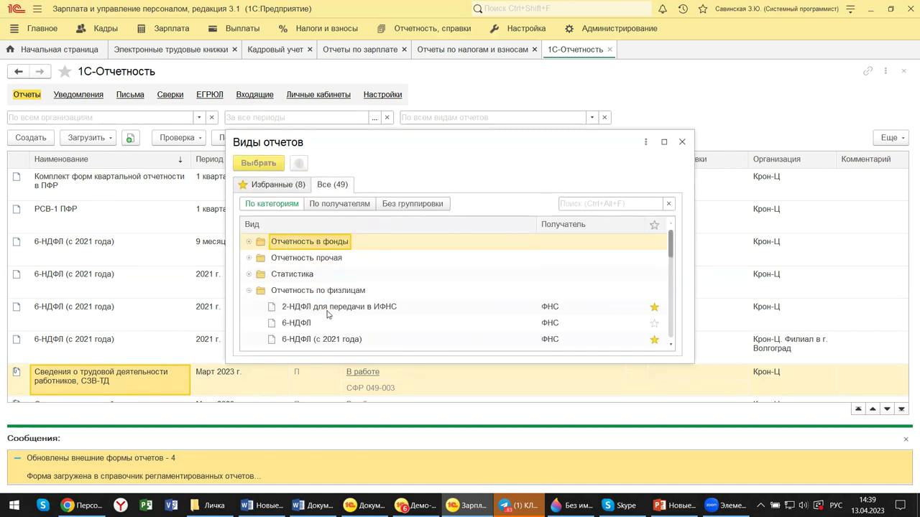
{"action": "scroll", "coordinate": [327, 309], "scroll_direction": "down", "scroll_amount": 1}
{"action": "scroll", "coordinate": [334, 287], "scroll_direction": "down", "scroll_amount": 2}
{"action": "scroll", "coordinate": [345, 282], "scroll_direction": "down", "scroll_amount": 3}
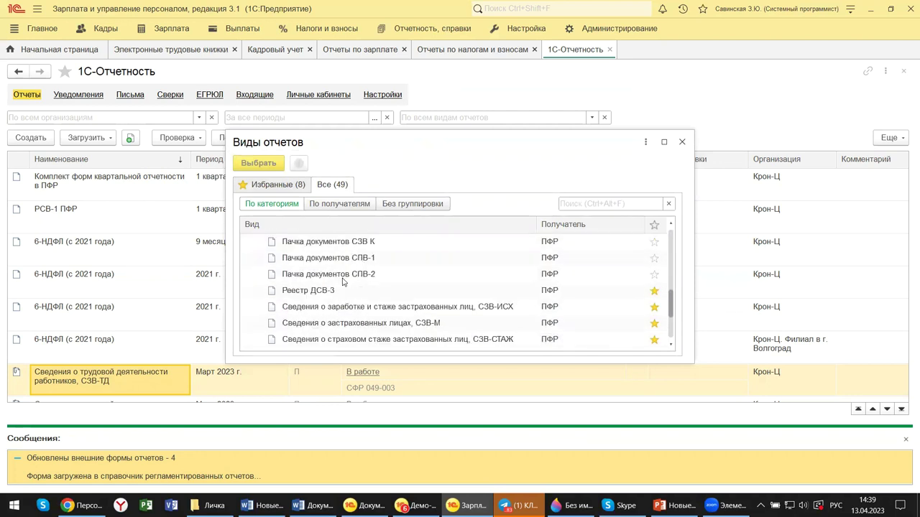
{"action": "left_click", "coordinate": [363, 278]}
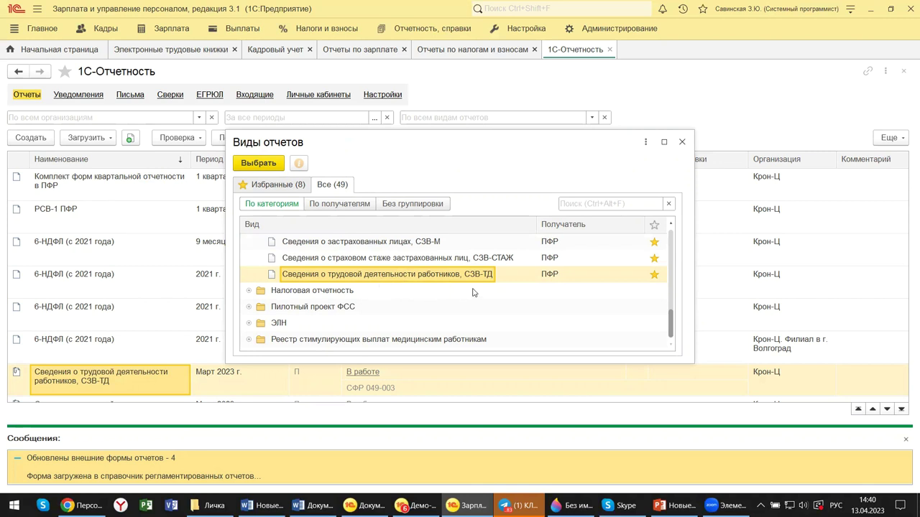
{"action": "left_click", "coordinate": [655, 276]}
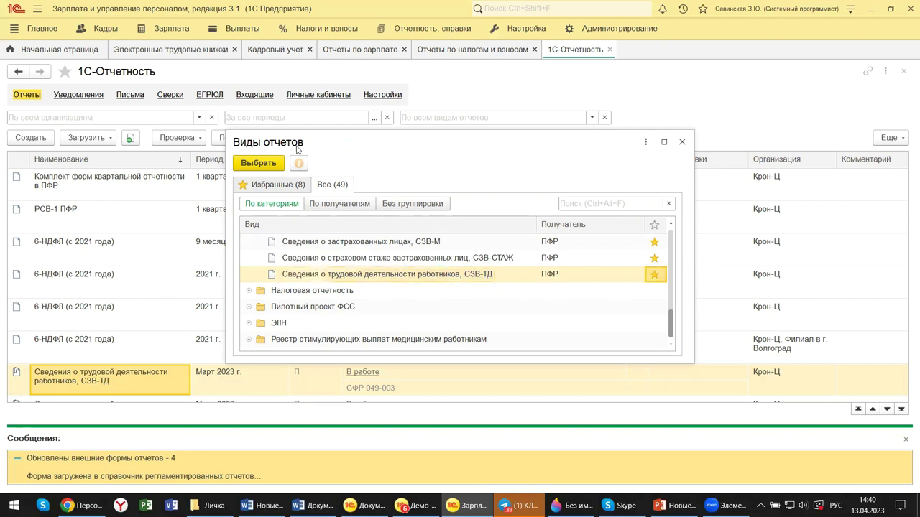
Create a new СЗВ-ТД report to view its blank ЕФС-1 form, and close it without filling it in
{"action": "left_click", "coordinate": [257, 163]}
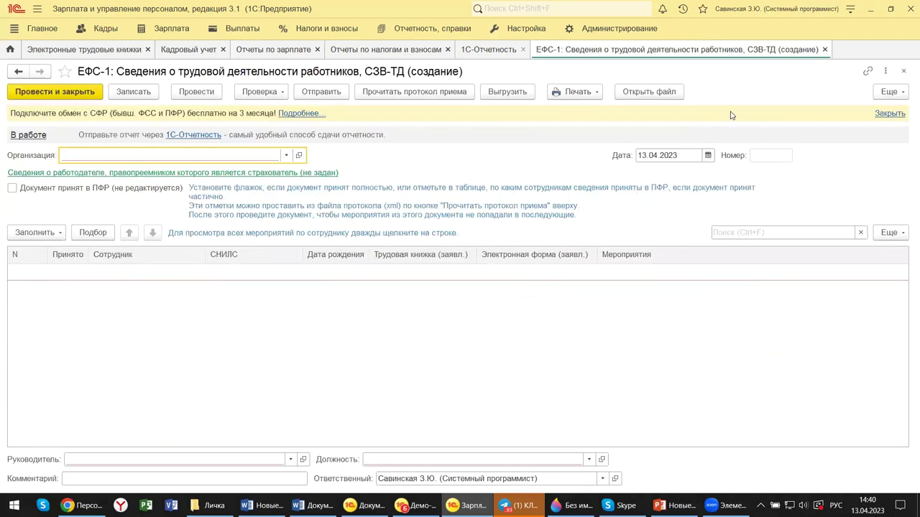
{"action": "left_click", "coordinate": [905, 72]}
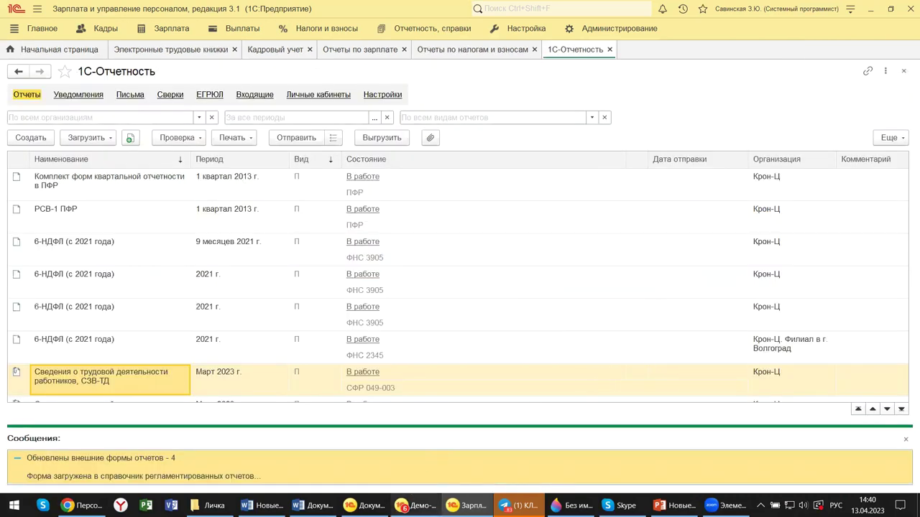
Switch to the ERP demo base and open the Зарплата settings from the НСИ и администрирование section
{"action": "mouse_move", "coordinate": [417, 505]}
{"action": "left_click", "coordinate": [414, 455]}
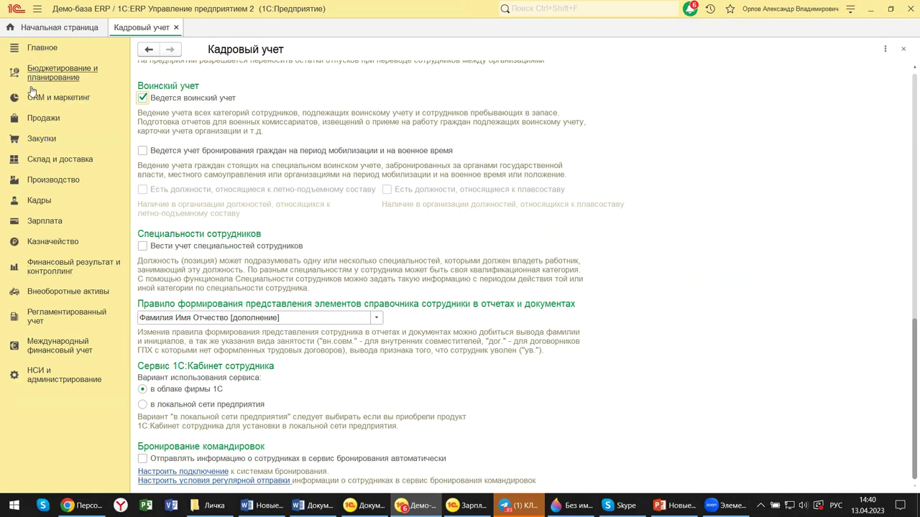
{"action": "left_click", "coordinate": [69, 316]}
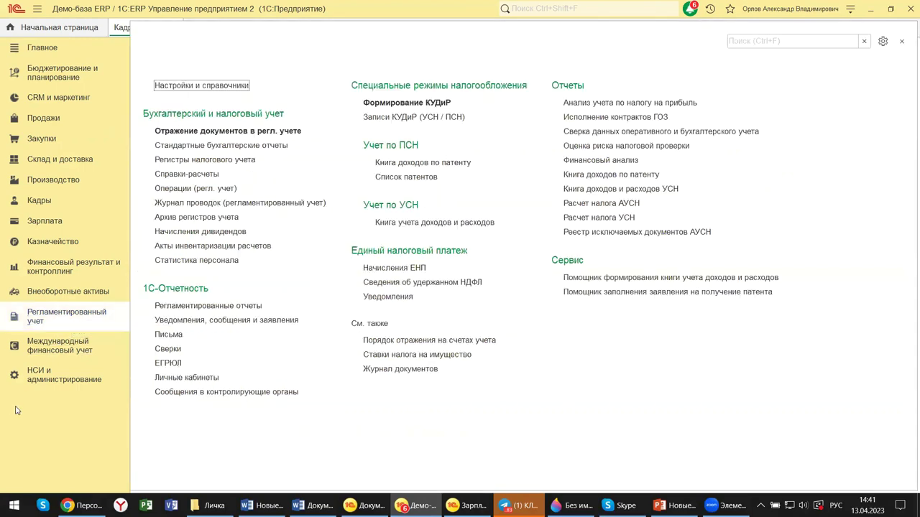
{"action": "left_click", "coordinate": [41, 376]}
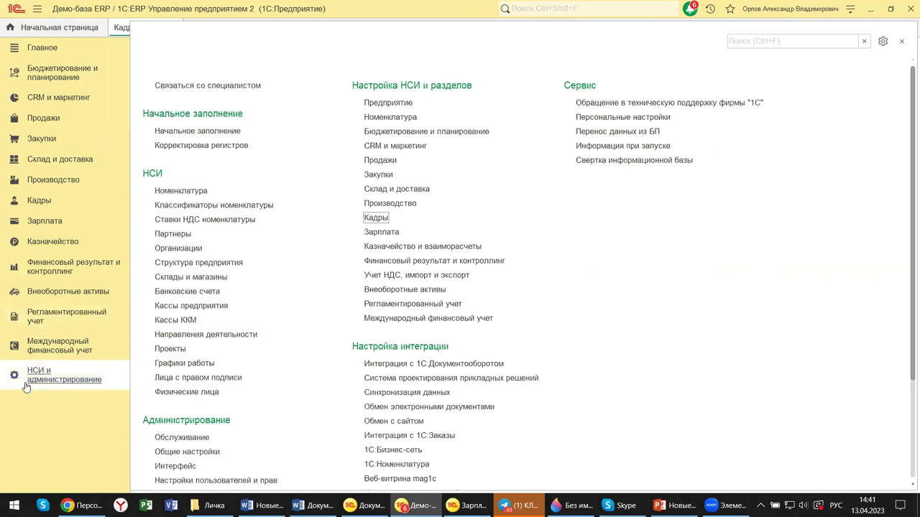
{"action": "left_click", "coordinate": [382, 233]}
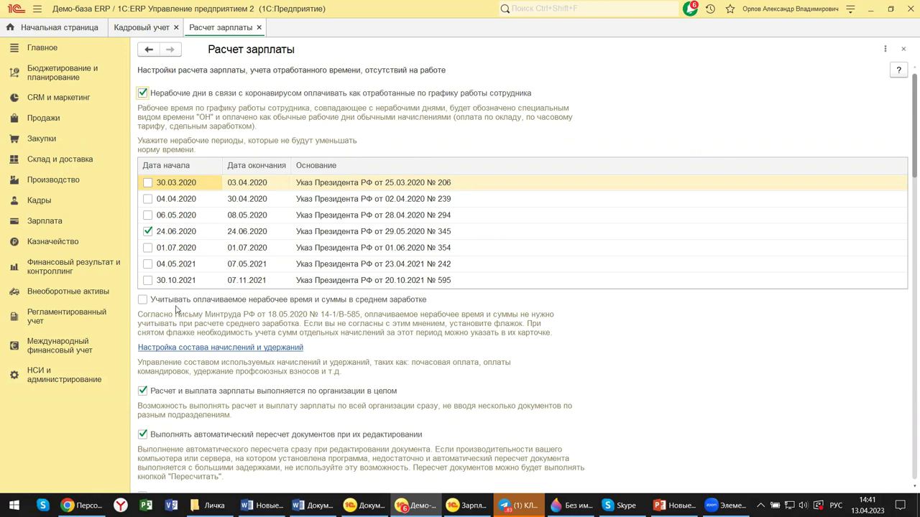
Look through the Расчет зарплаты settings down to the tariff rate indicators, and close both Расчет зарплаты and Кадровый учет
{"action": "scroll", "coordinate": [176, 308], "scroll_direction": "down", "scroll_amount": 5}
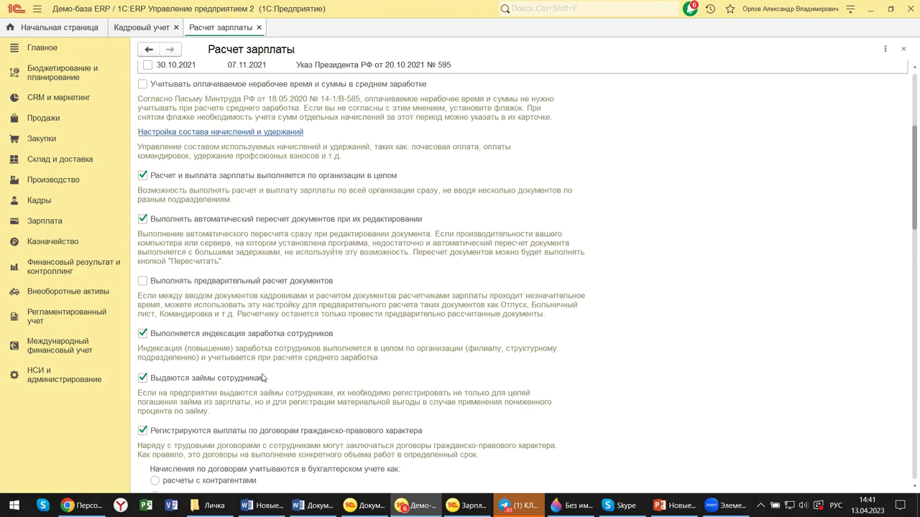
{"action": "scroll", "coordinate": [242, 409], "scroll_direction": "down", "scroll_amount": 10}
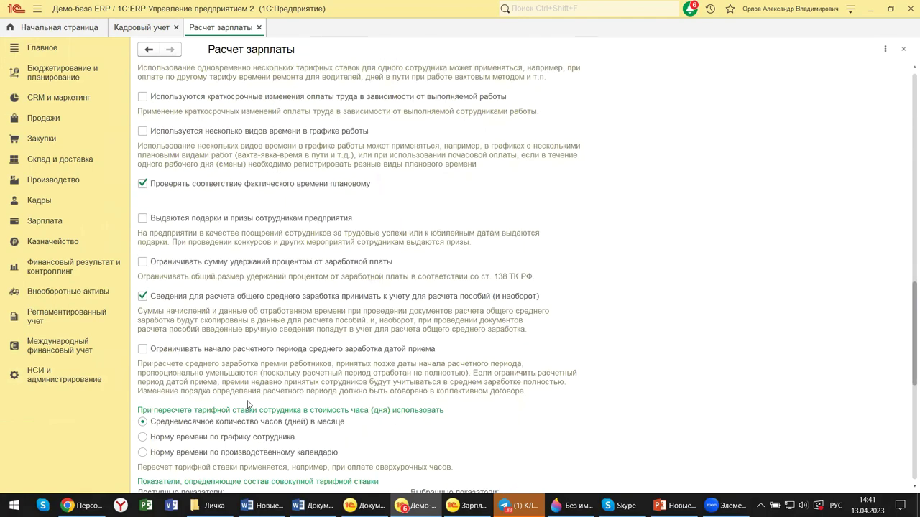
{"action": "scroll", "coordinate": [247, 405], "scroll_direction": "down", "scroll_amount": 2}
{"action": "scroll", "coordinate": [294, 380], "scroll_direction": "down", "scroll_amount": 10}
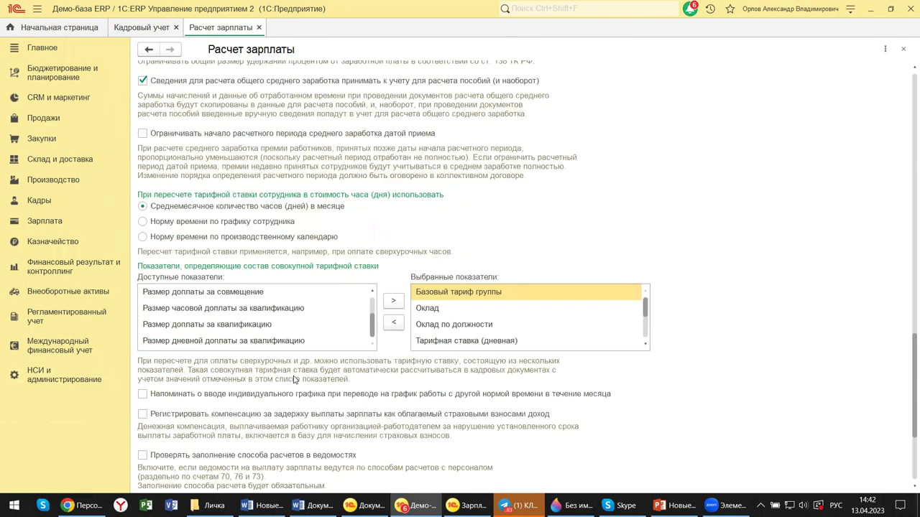
{"action": "left_click", "coordinate": [903, 49]}
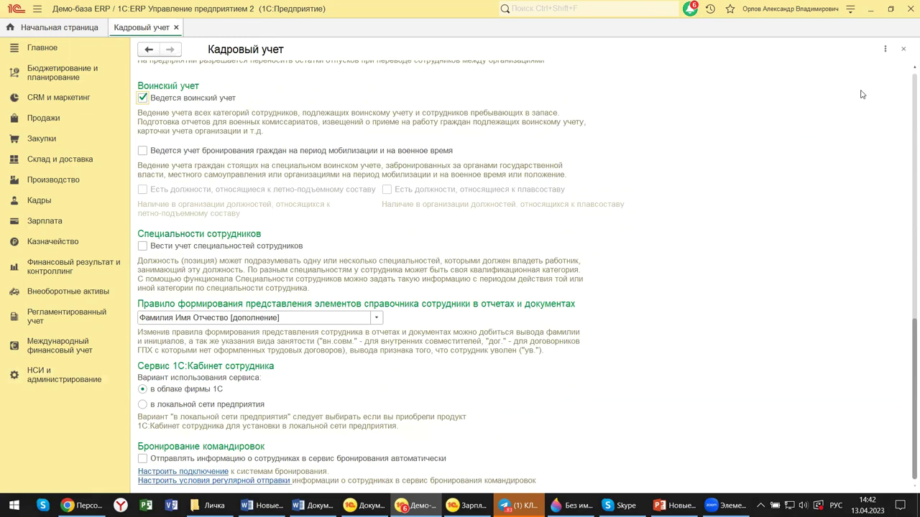
{"action": "left_click", "coordinate": [903, 49]}
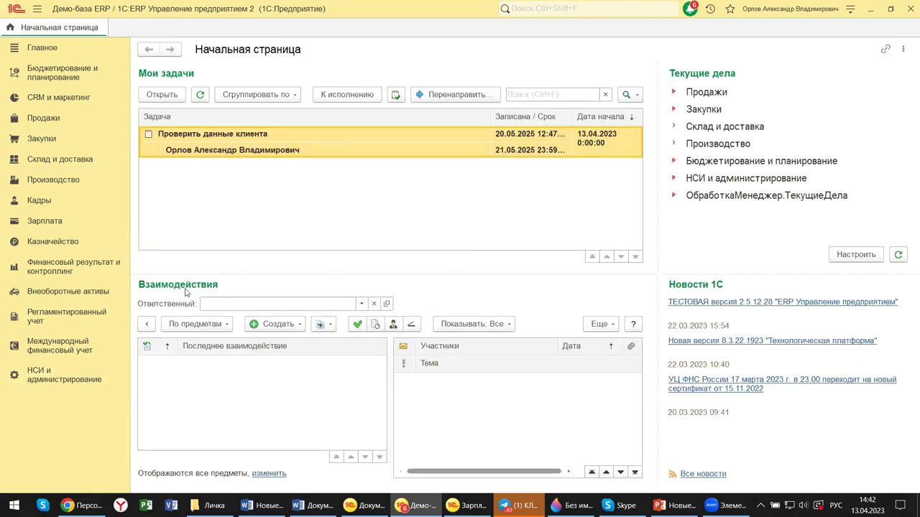
Open the Организации list from НСИ и администрирование and open the Андромеда Плюс organization card
{"action": "left_click", "coordinate": [53, 386]}
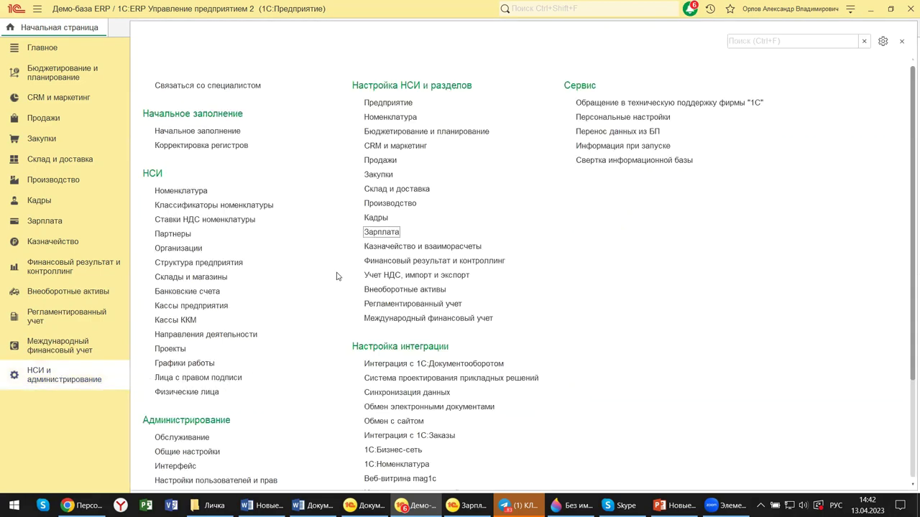
{"action": "scroll", "coordinate": [354, 272], "scroll_direction": "down", "scroll_amount": 4}
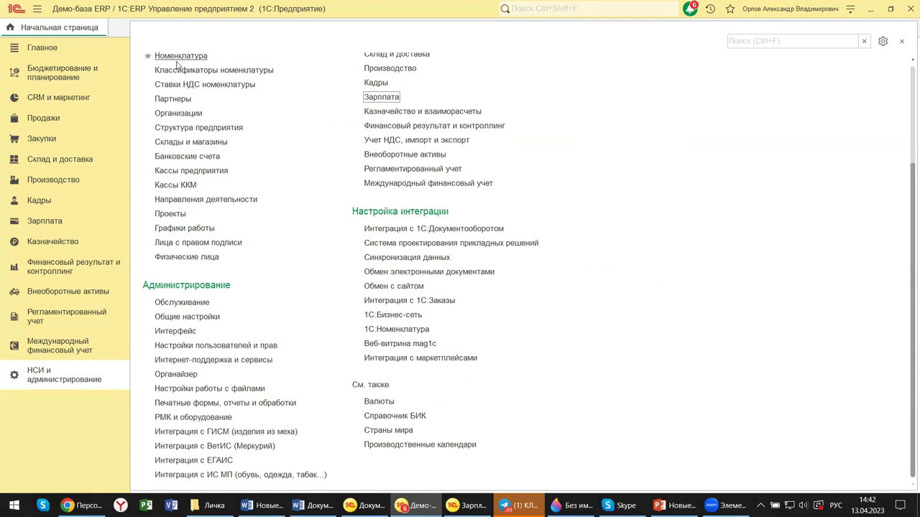
{"action": "left_click", "coordinate": [171, 113]}
{"action": "left_click", "coordinate": [178, 113]}
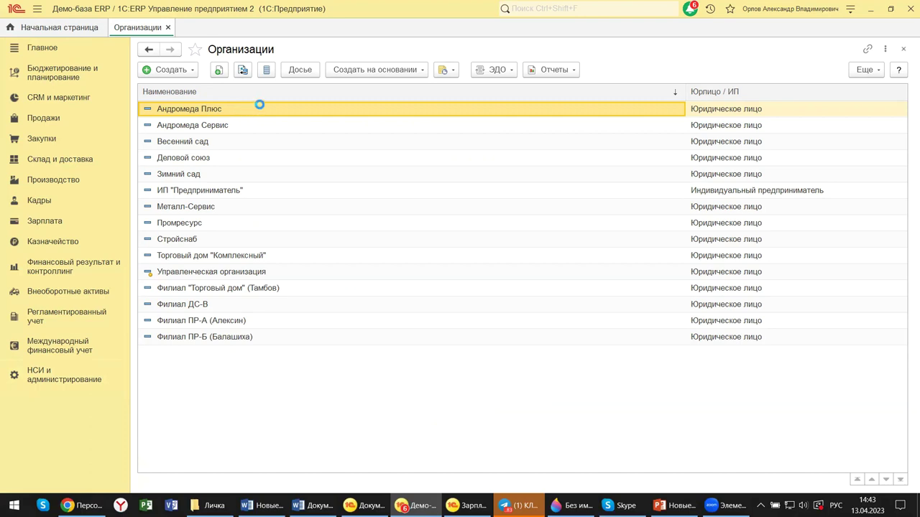
{"action": "key", "text": "Return"}
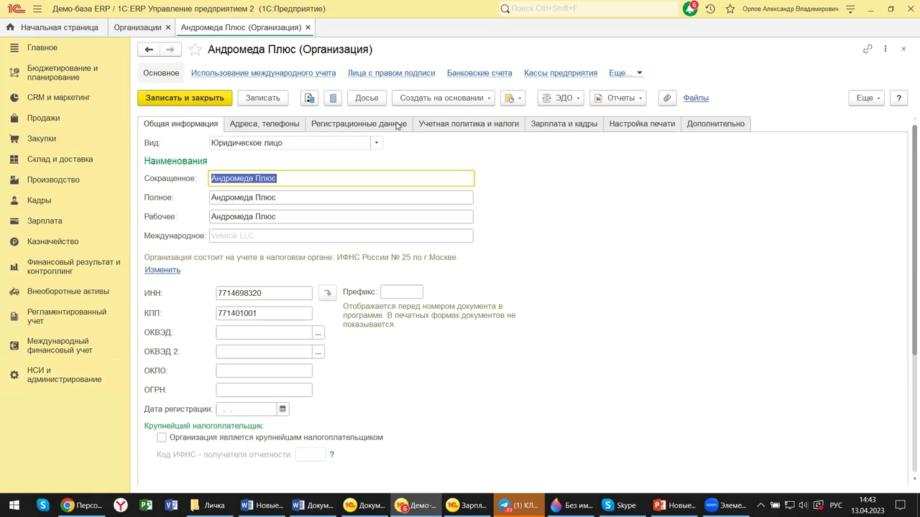
Review the organization's Учетная политика и налоги and Зарплата и кадры settings, including the Территориальные условия и график работы dialog
{"action": "left_click", "coordinate": [437, 125]}
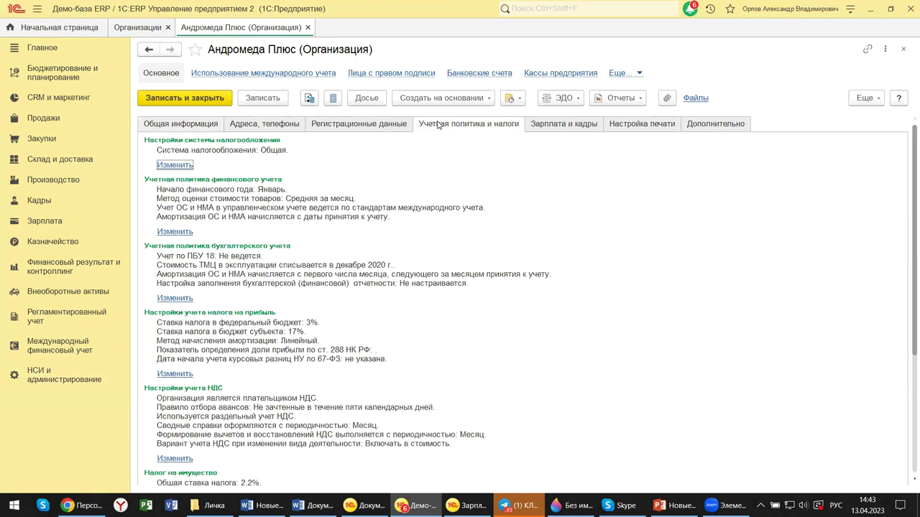
{"action": "left_click", "coordinate": [573, 126]}
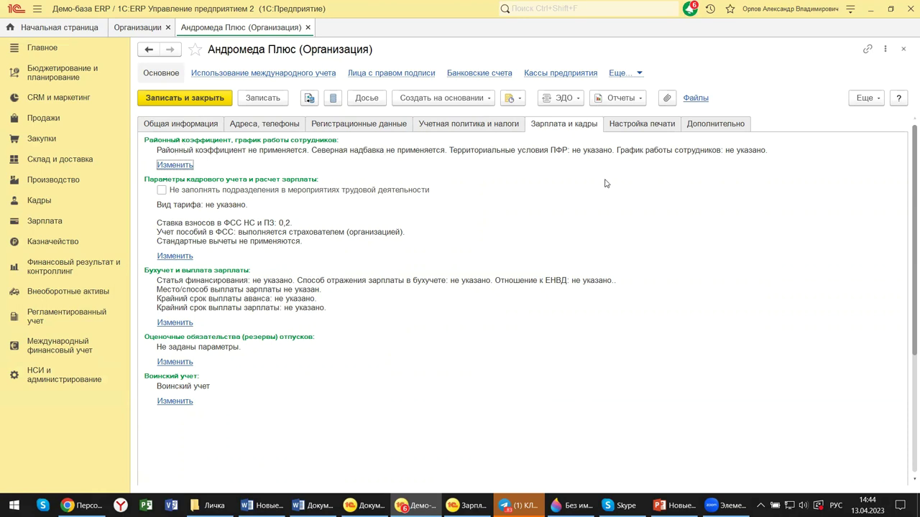
{"action": "left_click", "coordinate": [167, 164]}
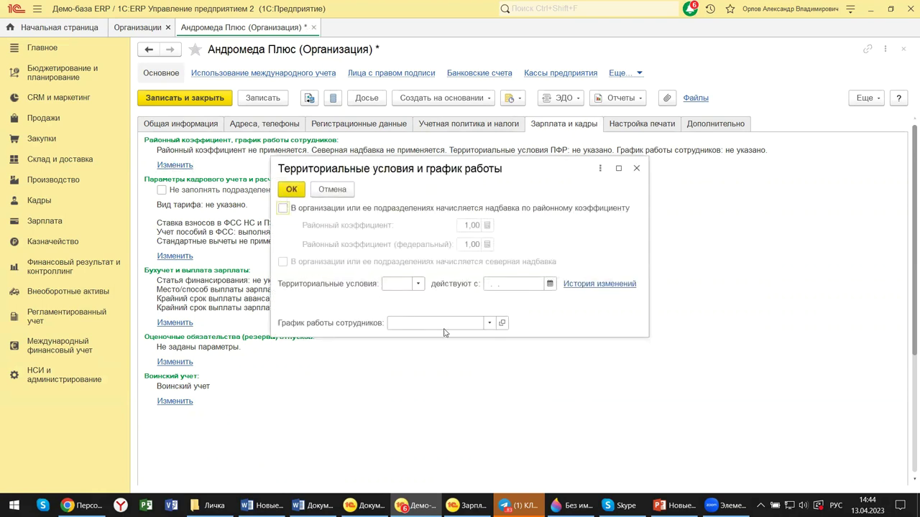
{"action": "left_click", "coordinate": [636, 168]}
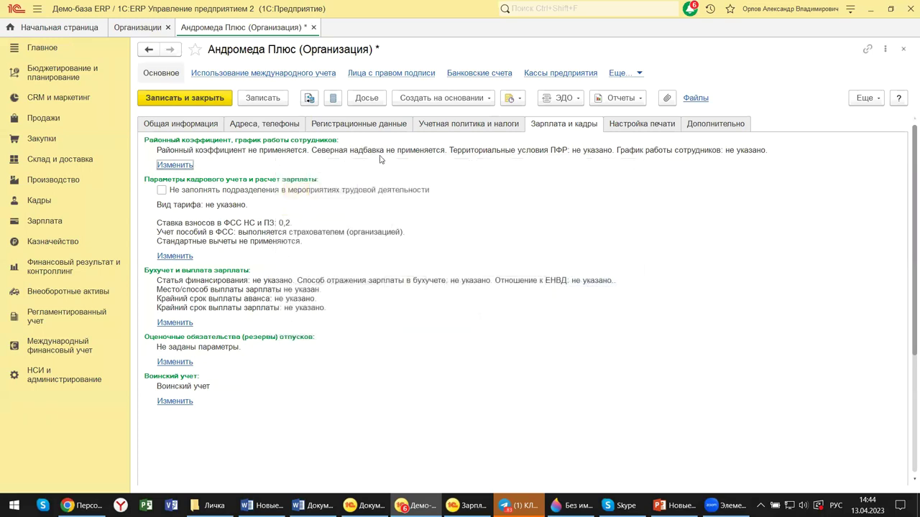
{"action": "left_click", "coordinate": [444, 124]}
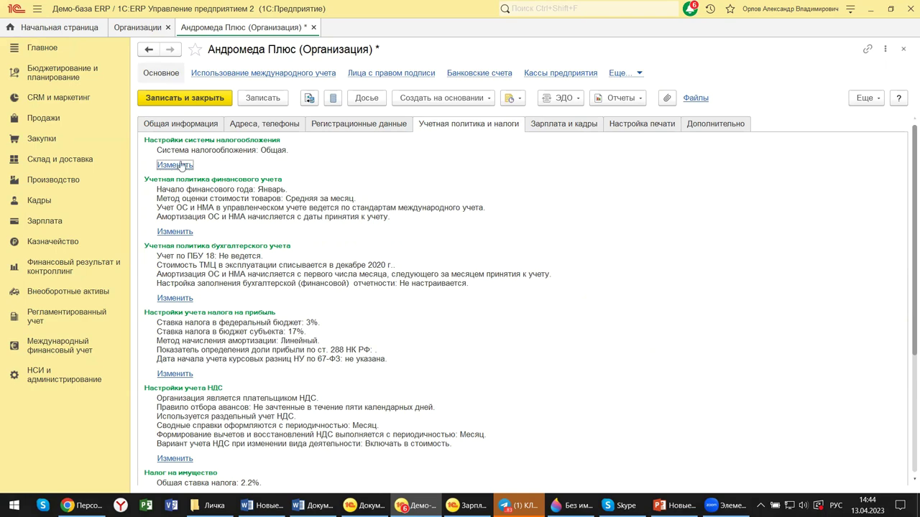
{"action": "scroll", "coordinate": [225, 305], "scroll_direction": "down", "scroll_amount": 5}
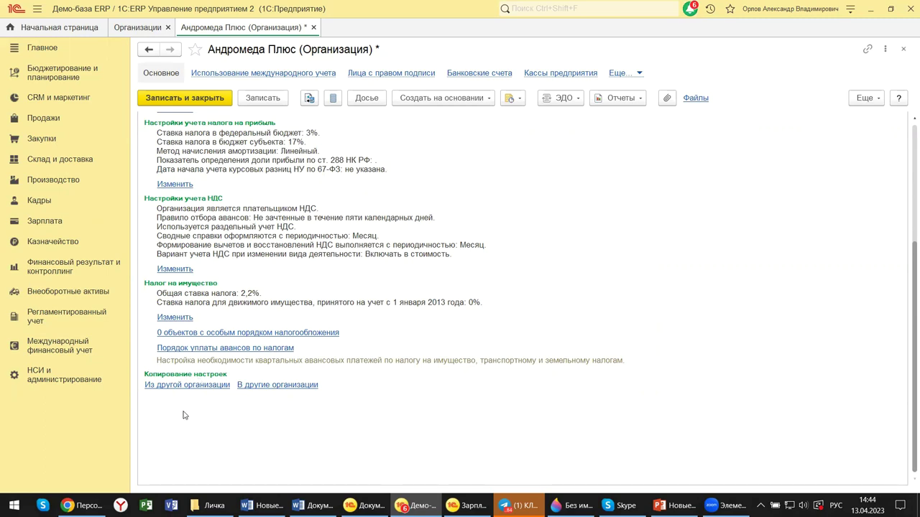
Open Регламентированные отчеты under 1С-Отчетность in the Регламентированный учет section
{"action": "left_click", "coordinate": [47, 380]}
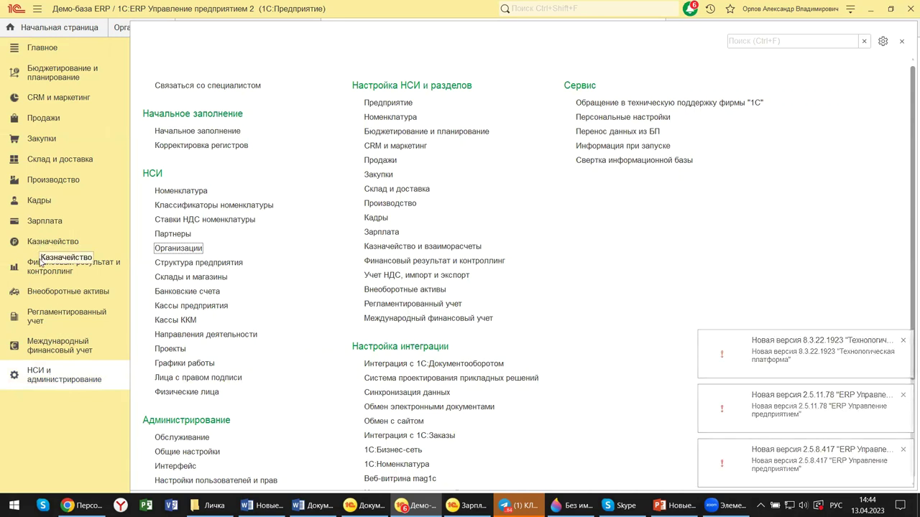
{"action": "left_click", "coordinate": [59, 320]}
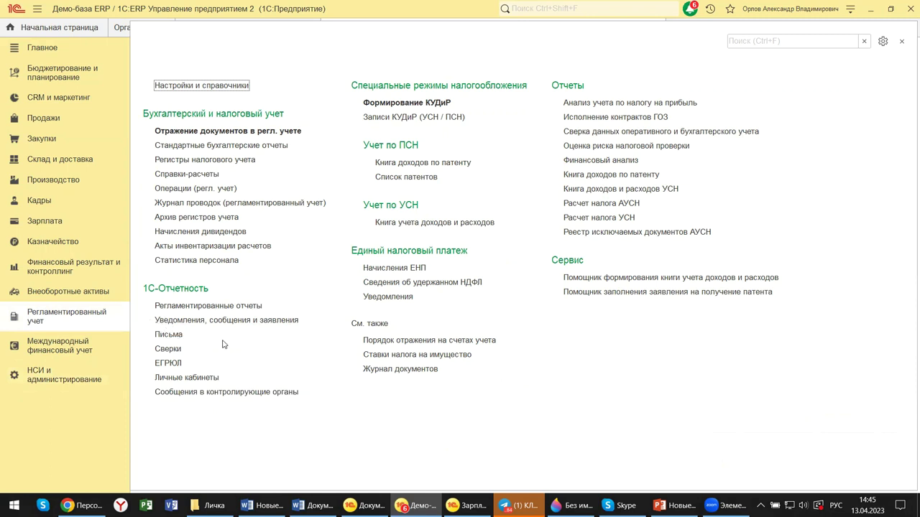
{"action": "left_click", "coordinate": [208, 307]}
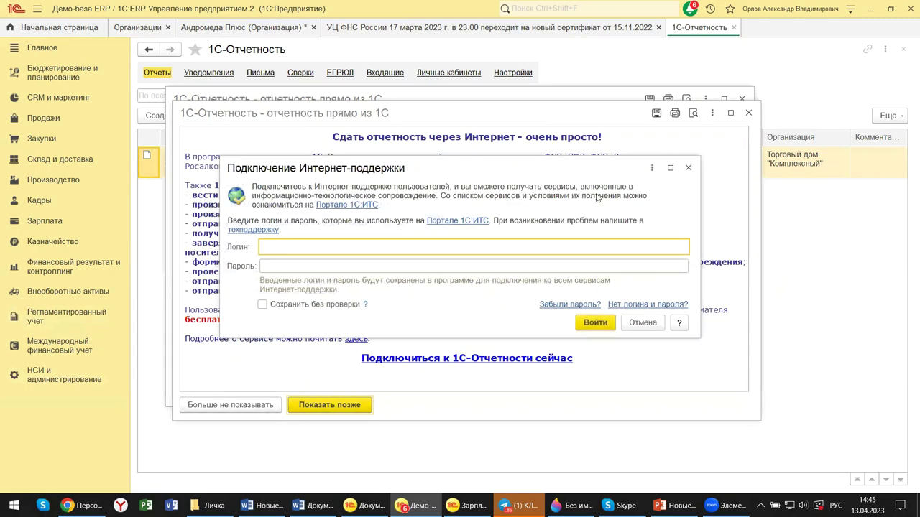
Dismiss the Интернет-поддержка login and both 1С-Отчетность connection offers, and close the stray Локальный диск (E:) window
{"action": "left_click", "coordinate": [688, 167]}
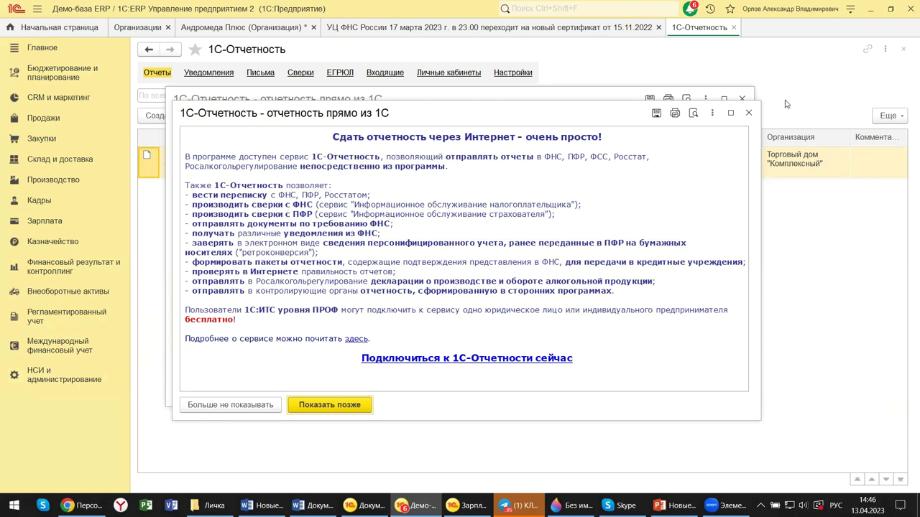
{"action": "left_click", "coordinate": [748, 113]}
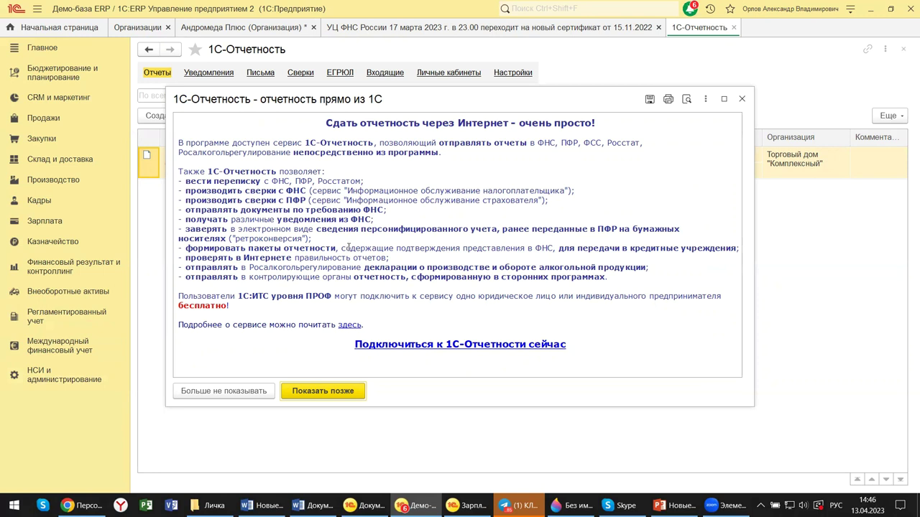
{"action": "left_click", "coordinate": [742, 99]}
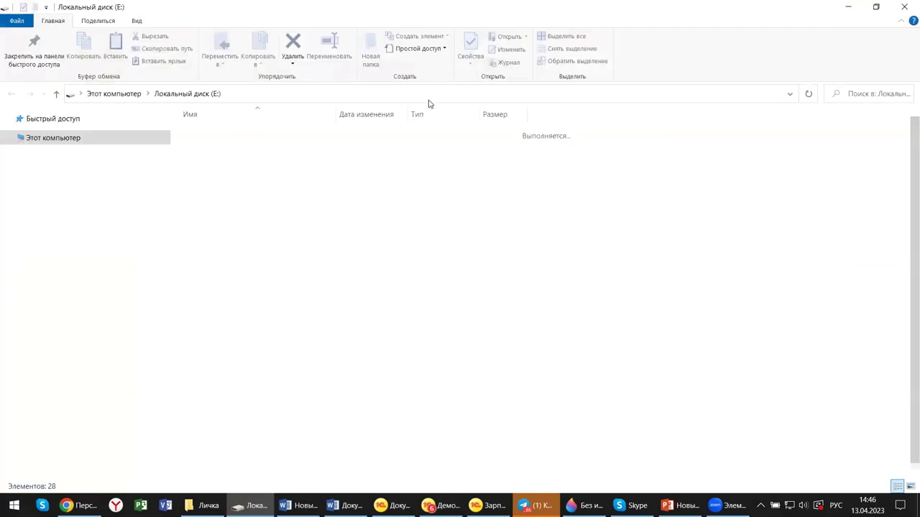
{"action": "left_click", "coordinate": [898, 9]}
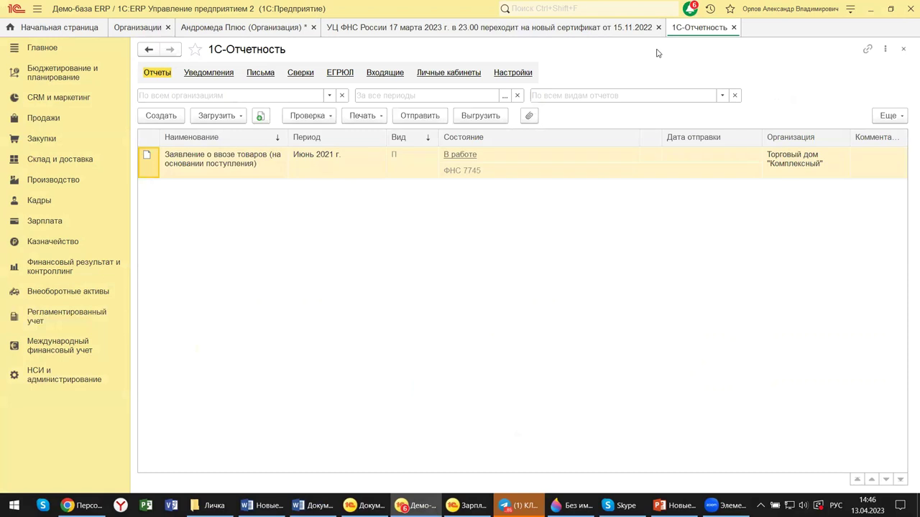
View the Личные кабинеты list in 1С-Отчетность and open the ФТС: Портал статистического декларирования link in the browser
{"action": "left_click", "coordinate": [424, 74]}
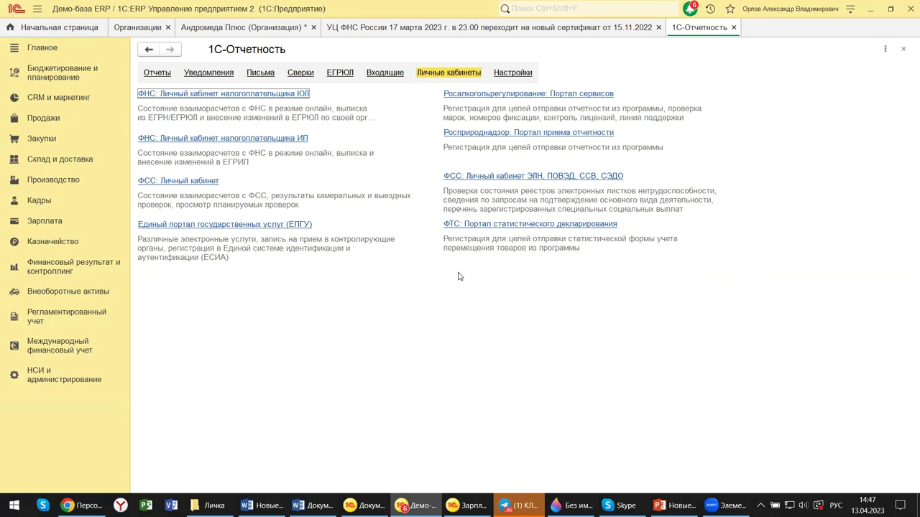
{"action": "left_click", "coordinate": [480, 227]}
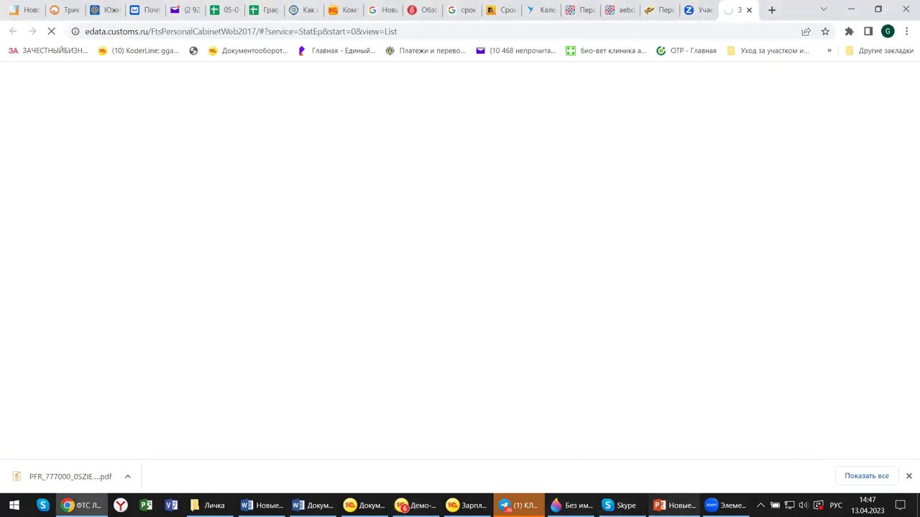
Switch to the PowerPoint presentation Новые отчеты по перс. учету 2023 and browse the slide thumbnails past slide 11
{"action": "left_click", "coordinate": [672, 505]}
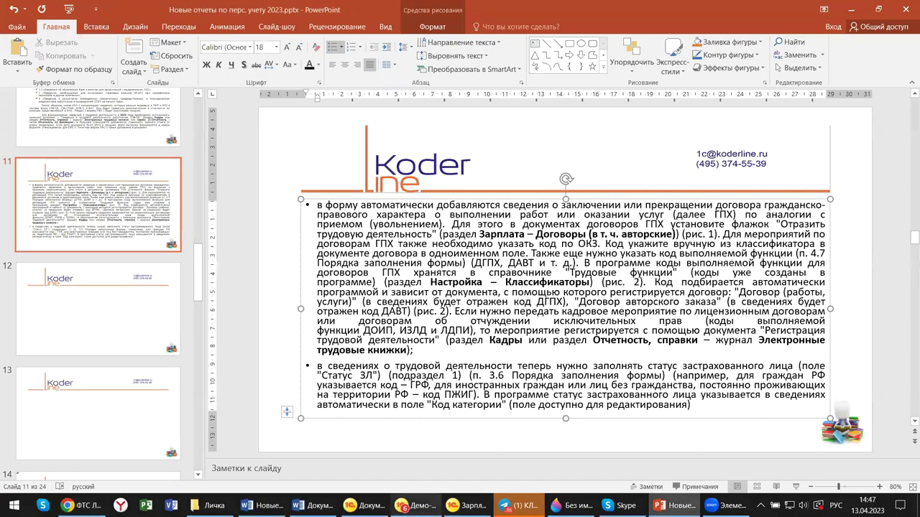
{"action": "left_click", "coordinate": [416, 505]}
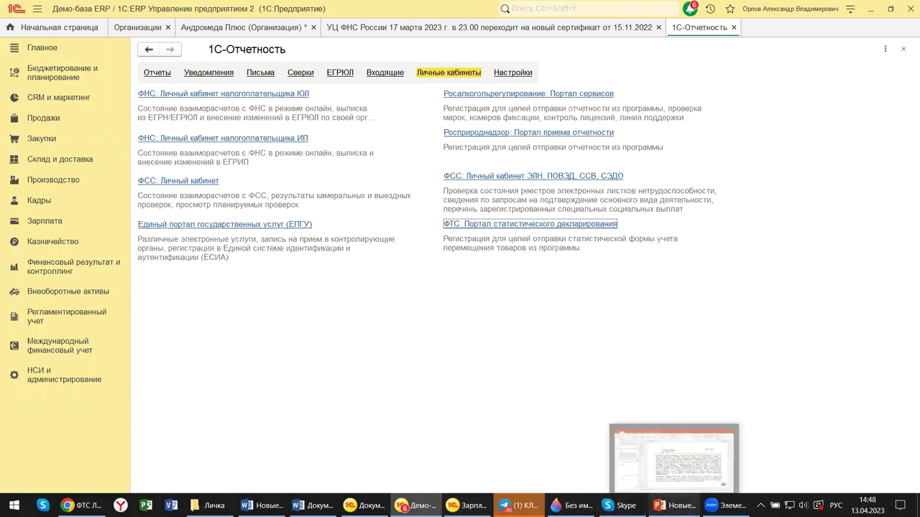
{"action": "left_click", "coordinate": [674, 505]}
{"action": "scroll", "coordinate": [123, 350], "scroll_direction": "down", "scroll_amount": 2}
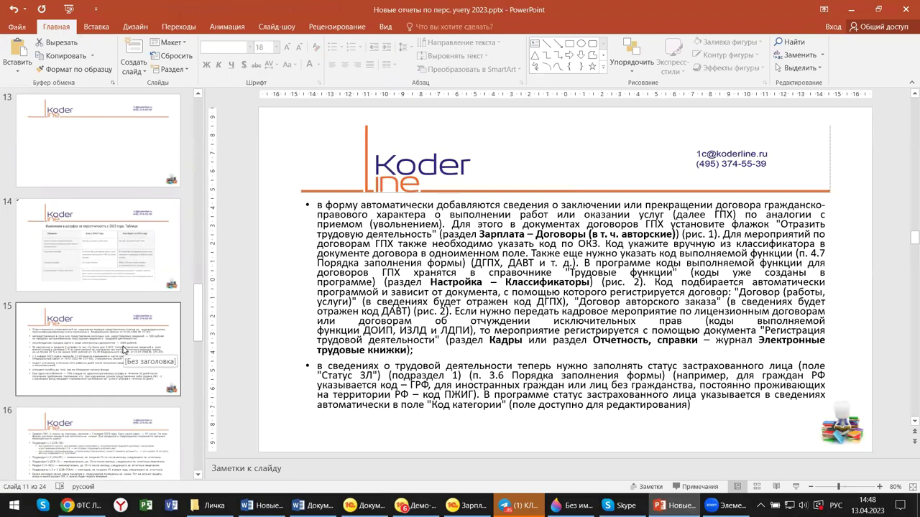
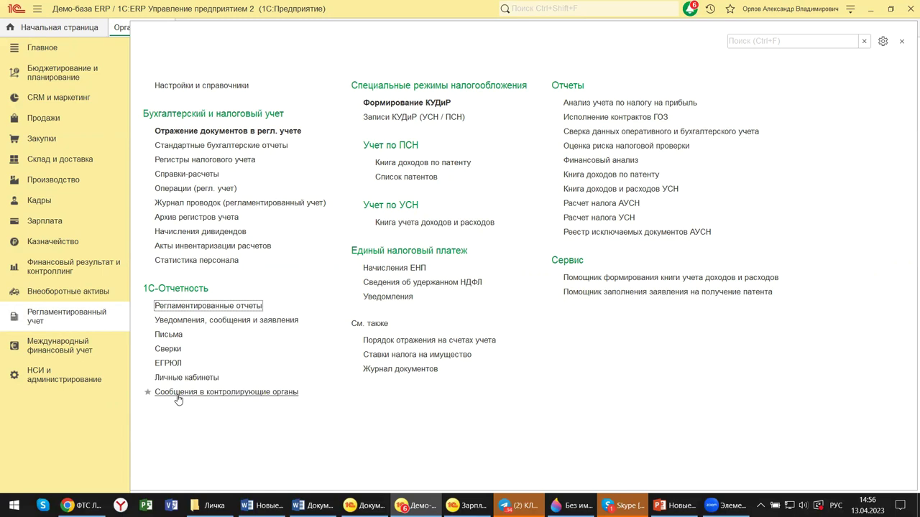
Open the Сообщения в контролирующие органы list from the 1С-Отчетность group in ERP
{"action": "left_click", "coordinate": [178, 398]}
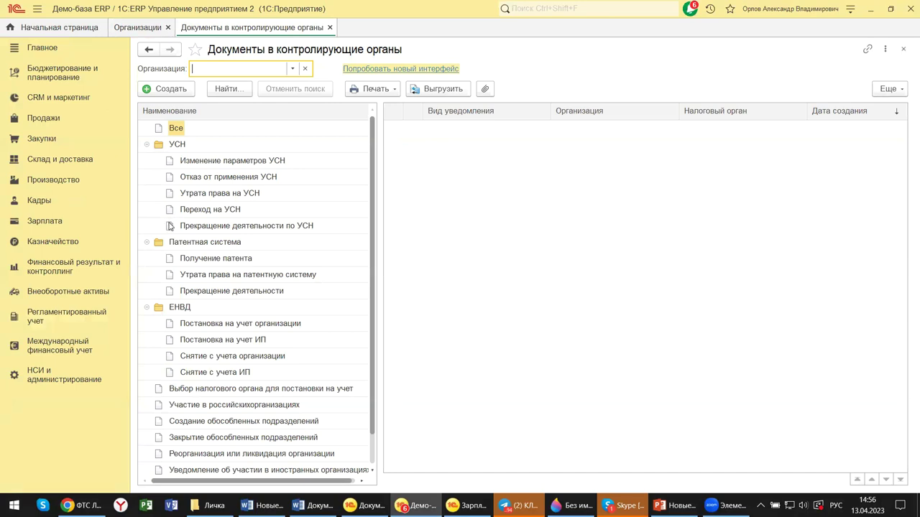
Review the notification types in the Документы в контролирующие органы list, from УСН and патент to Форма ТС-2, and close the list
{"action": "left_click", "coordinate": [187, 260]}
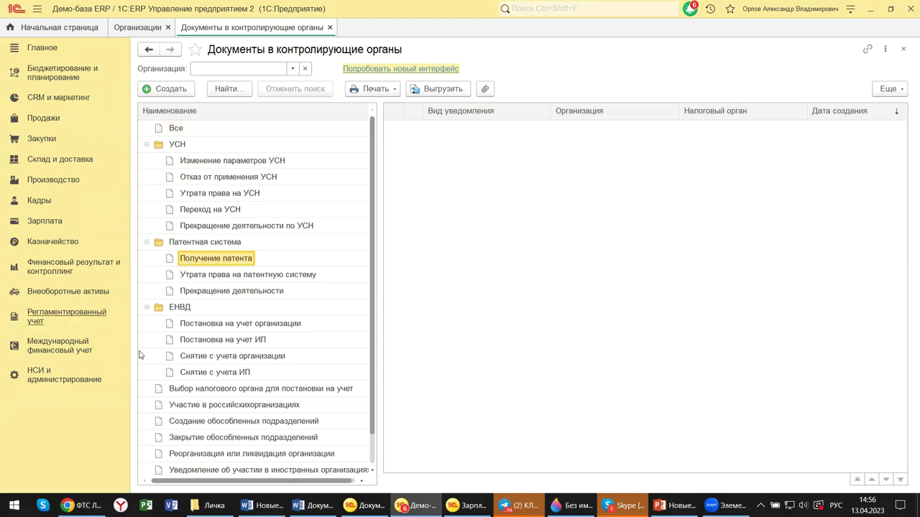
{"action": "scroll", "coordinate": [158, 406], "scroll_direction": "down", "scroll_amount": 3}
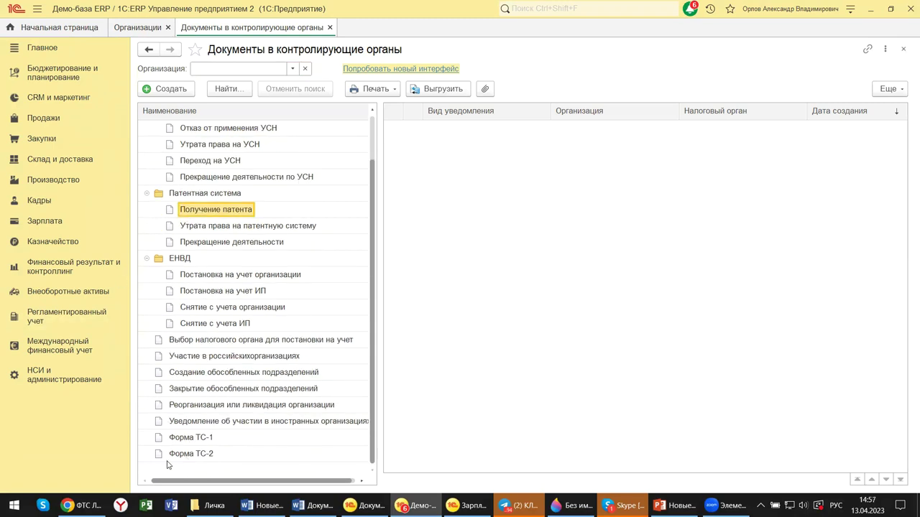
{"action": "scroll", "coordinate": [202, 325], "scroll_direction": "up", "scroll_amount": 3}
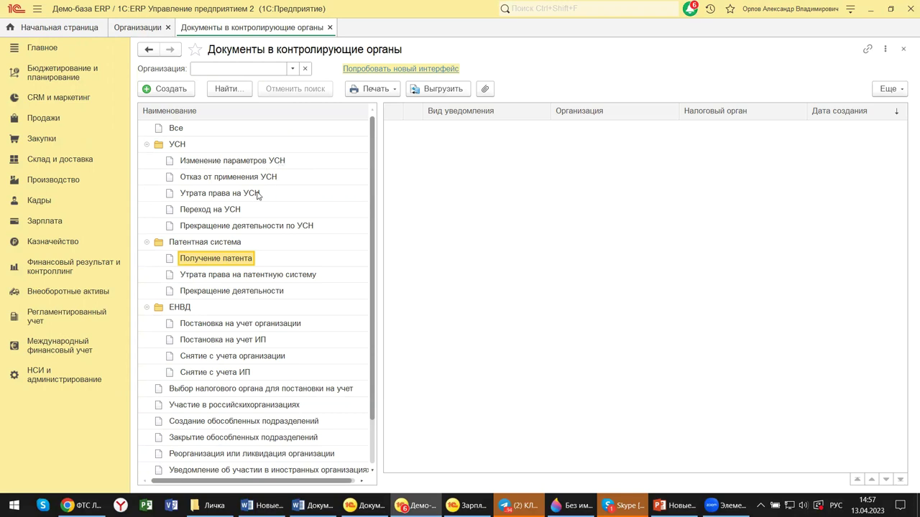
{"action": "left_click", "coordinate": [206, 199]}
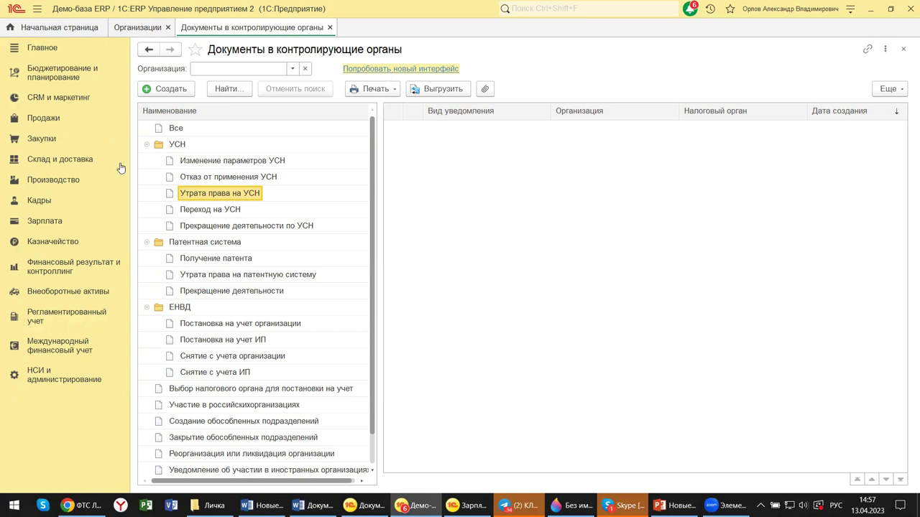
{"action": "left_click", "coordinate": [903, 51]}
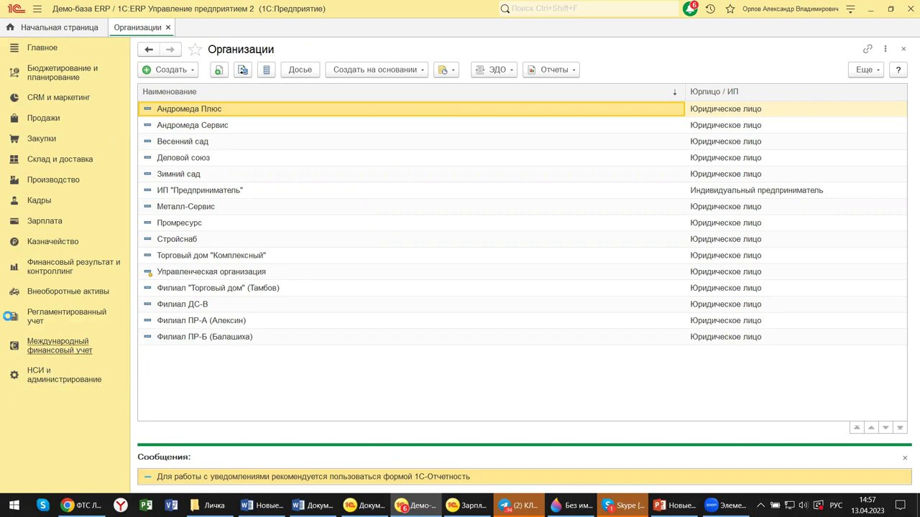
Open Закрытие месяца from Финансовый результат и контроллинг and compare the Предварительное закрытие and Окончательное закрытие modes, finishing on Окончательное закрытие
{"action": "left_click", "coordinate": [48, 321]}
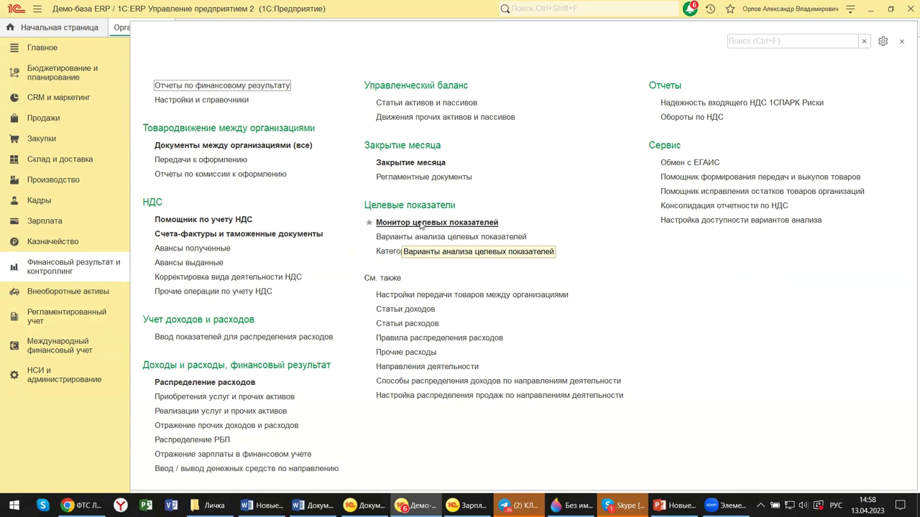
{"action": "left_click", "coordinate": [429, 165]}
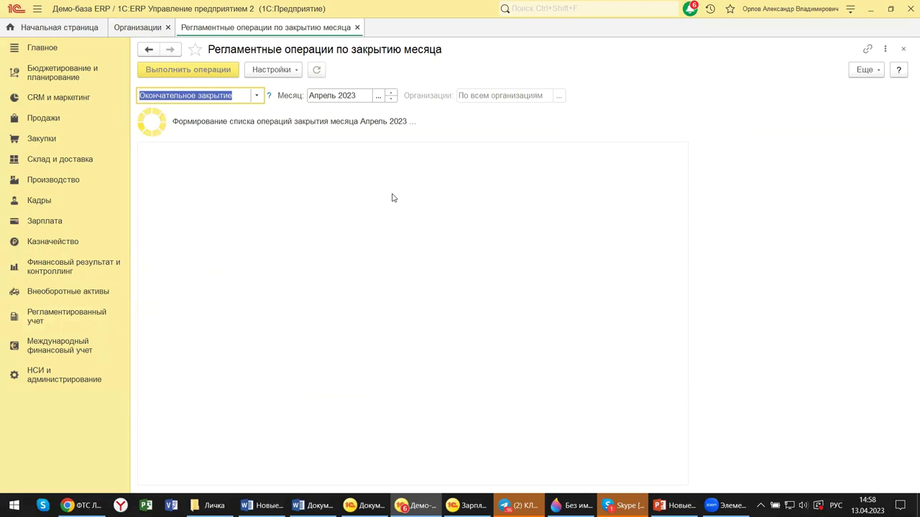
{"action": "left_click", "coordinate": [255, 96]}
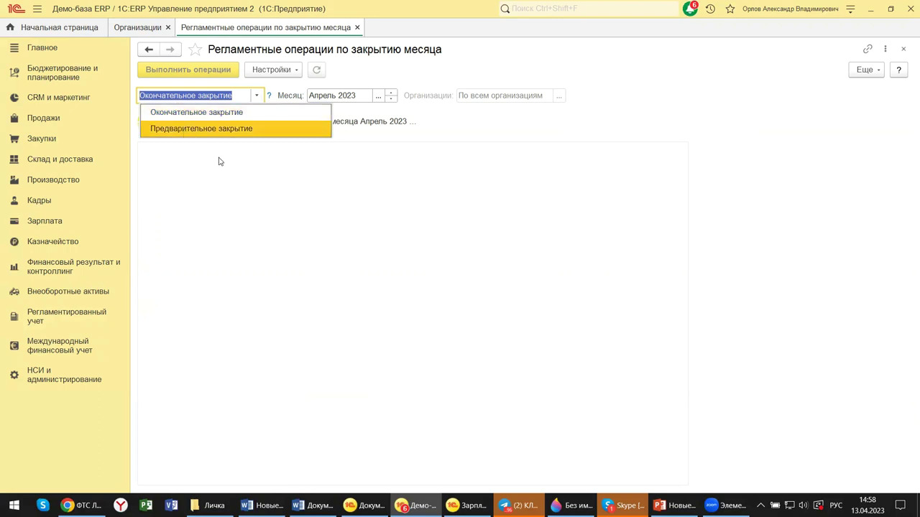
{"action": "left_click", "coordinate": [231, 132]}
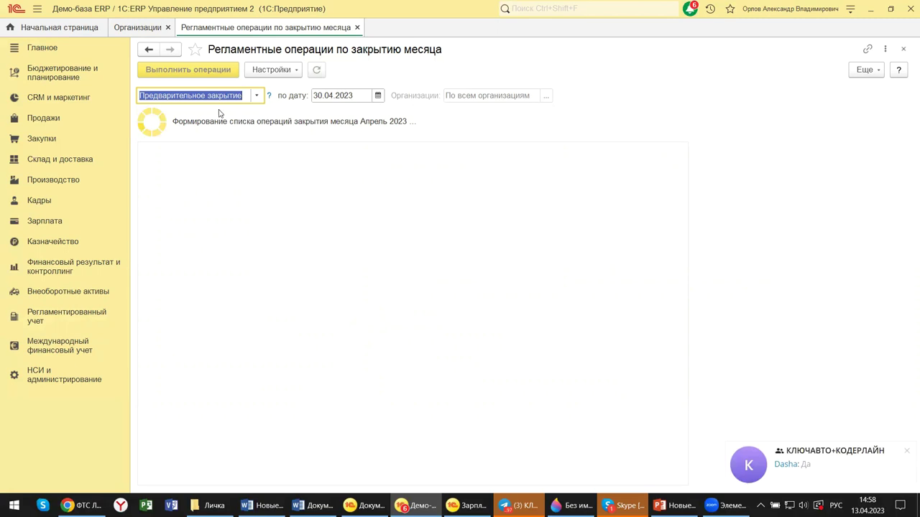
{"action": "left_click", "coordinate": [903, 451]}
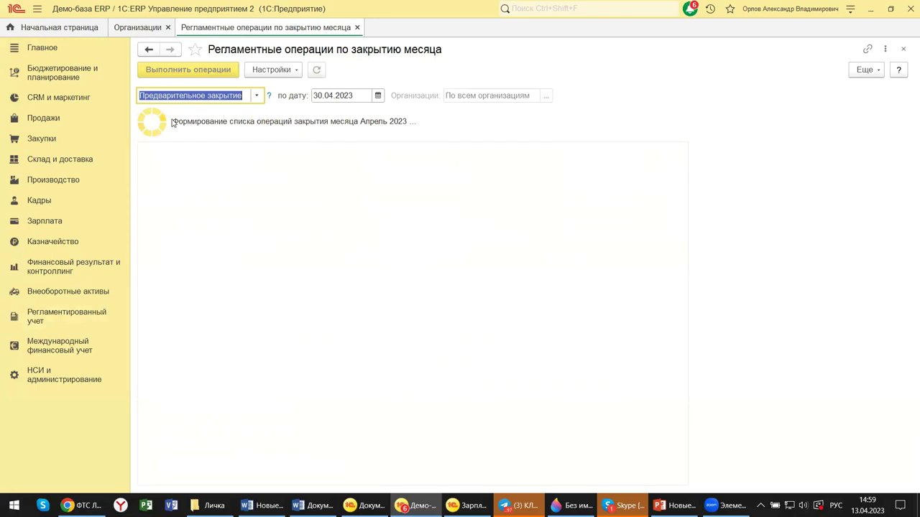
{"action": "left_click", "coordinate": [257, 95]}
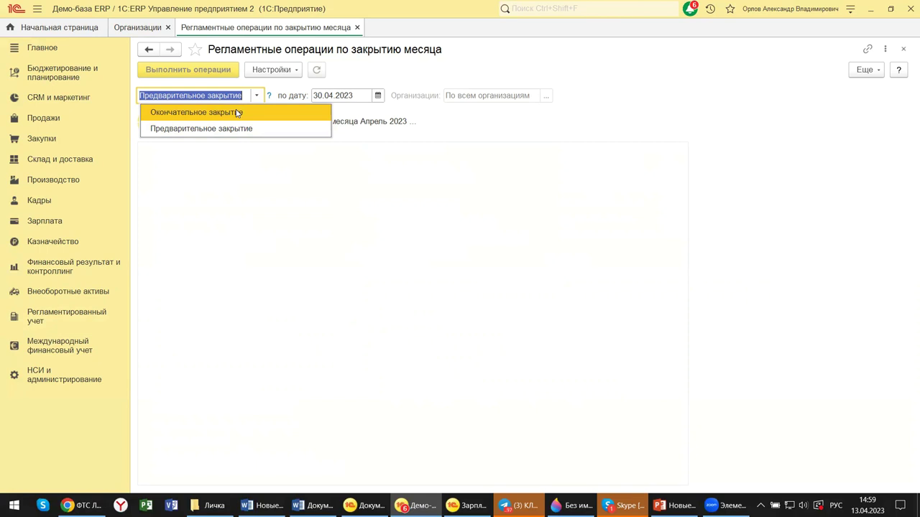
{"action": "left_click", "coordinate": [237, 112]}
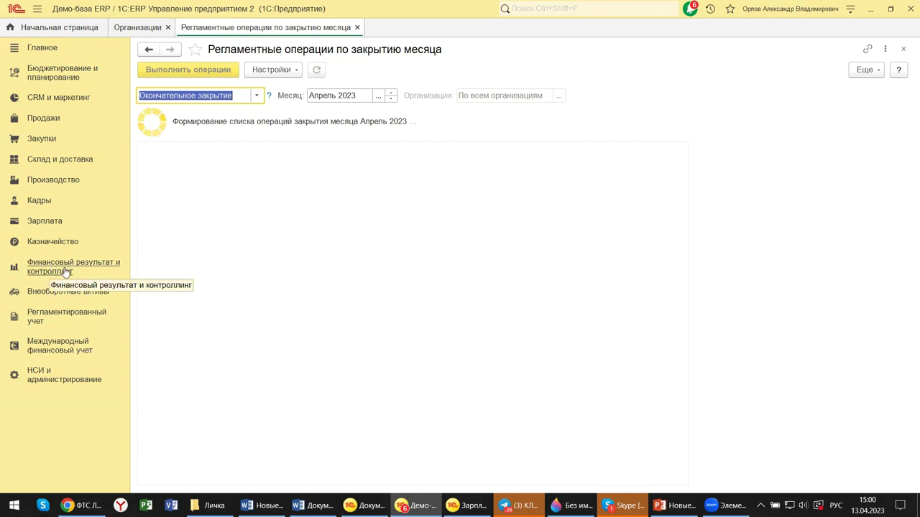
Open Настройки и справочники in the Регламентированный учет section
{"action": "left_click", "coordinate": [34, 323]}
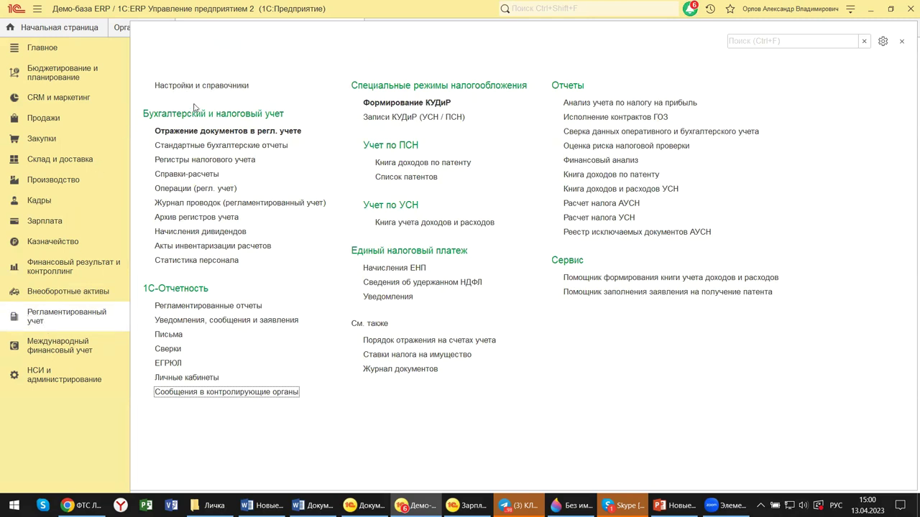
{"action": "left_click", "coordinate": [158, 86]}
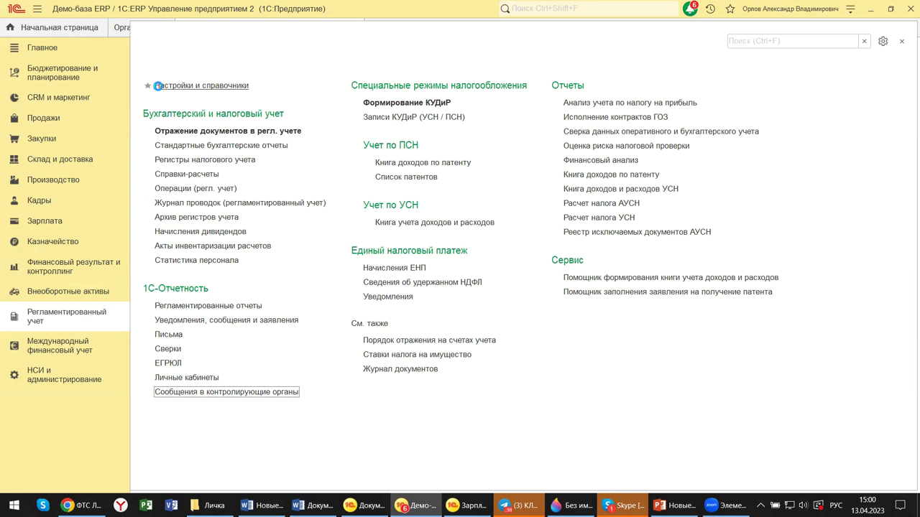